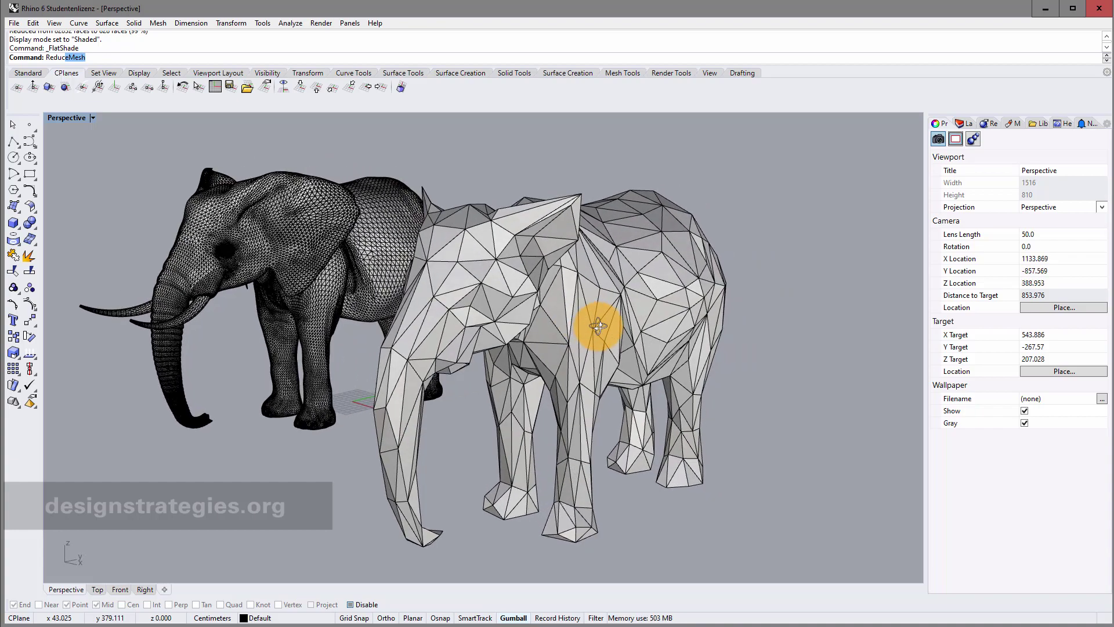
Zoom the Perspective view in on the low-poly and detailed elephants
scroll(531, 288, "up", 2)
scroll(530, 288, "up", 3)
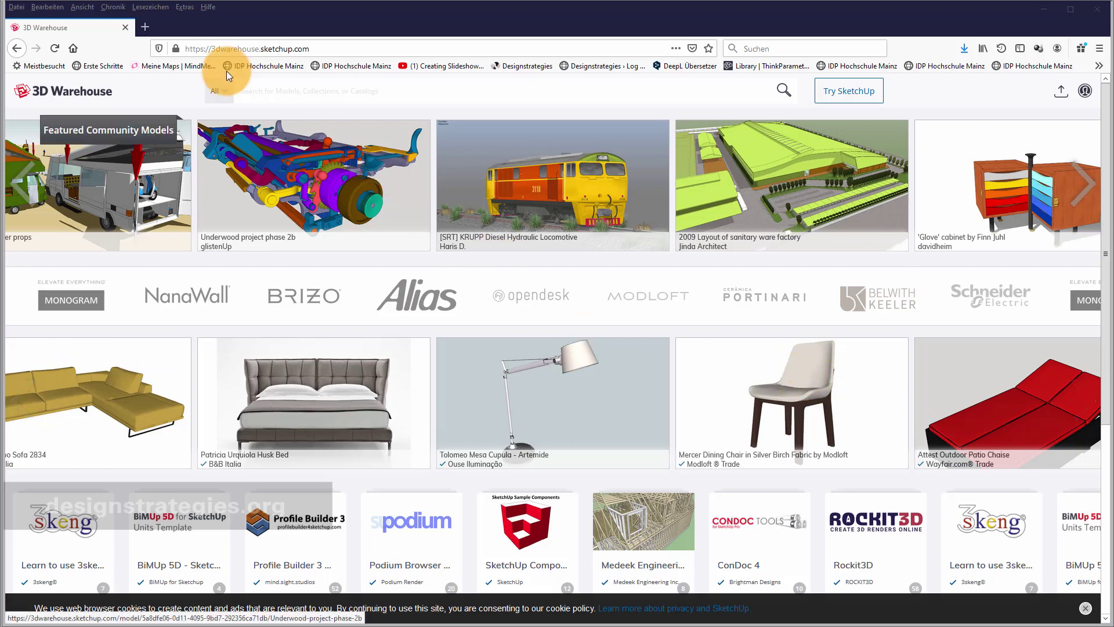
Search 3D Warehouse for 'elefant' and open the Elefant model's page
left_click(295, 93)
type("elefant")
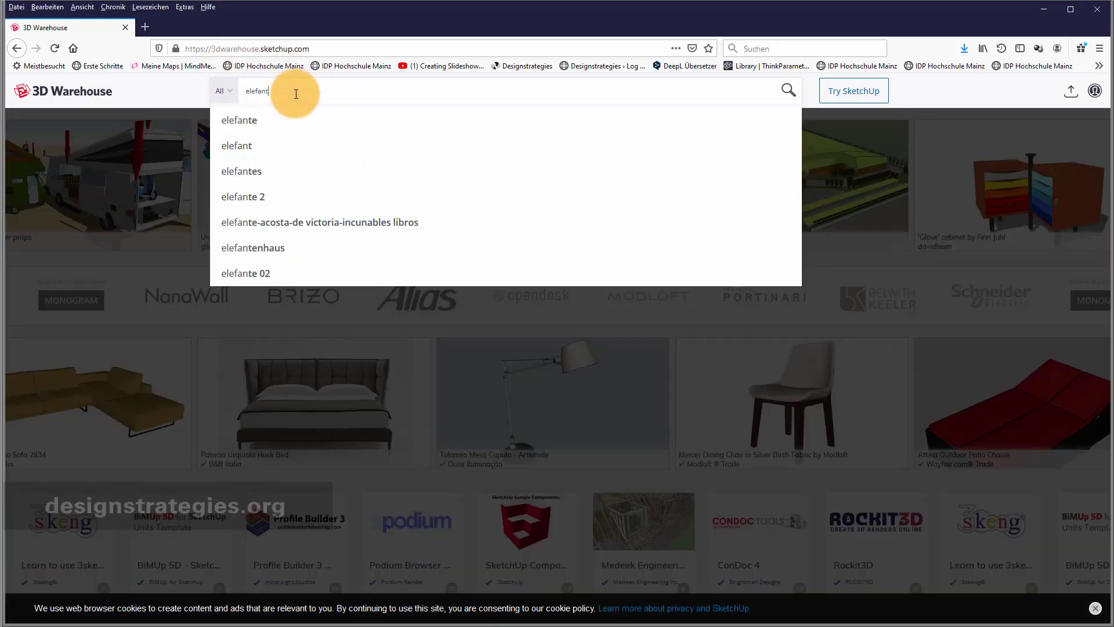
key("Return")
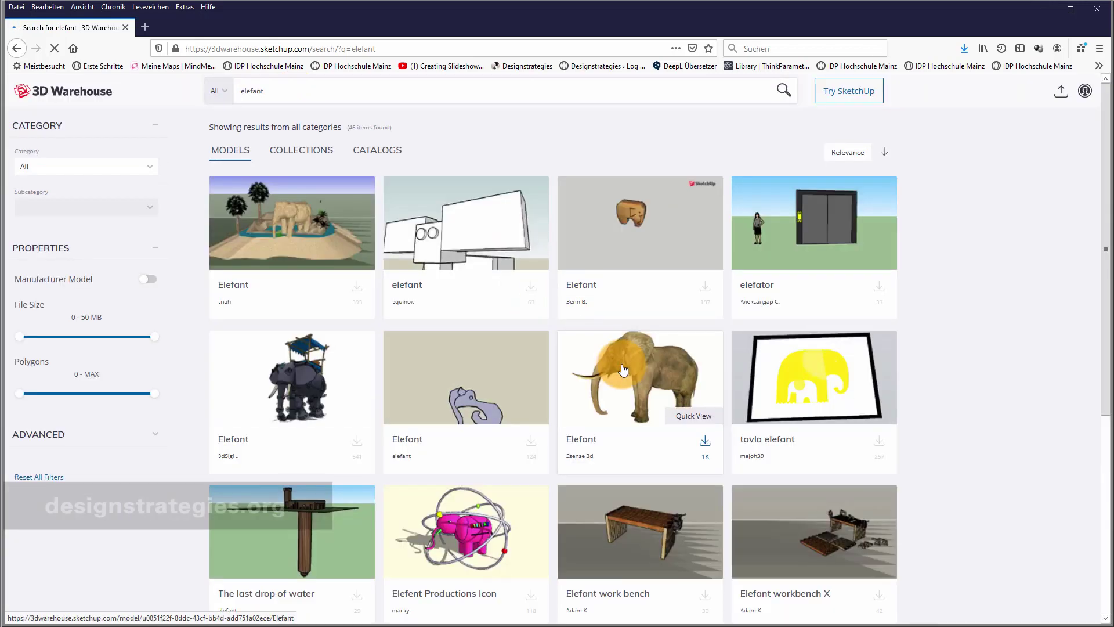
left_click(622, 369)
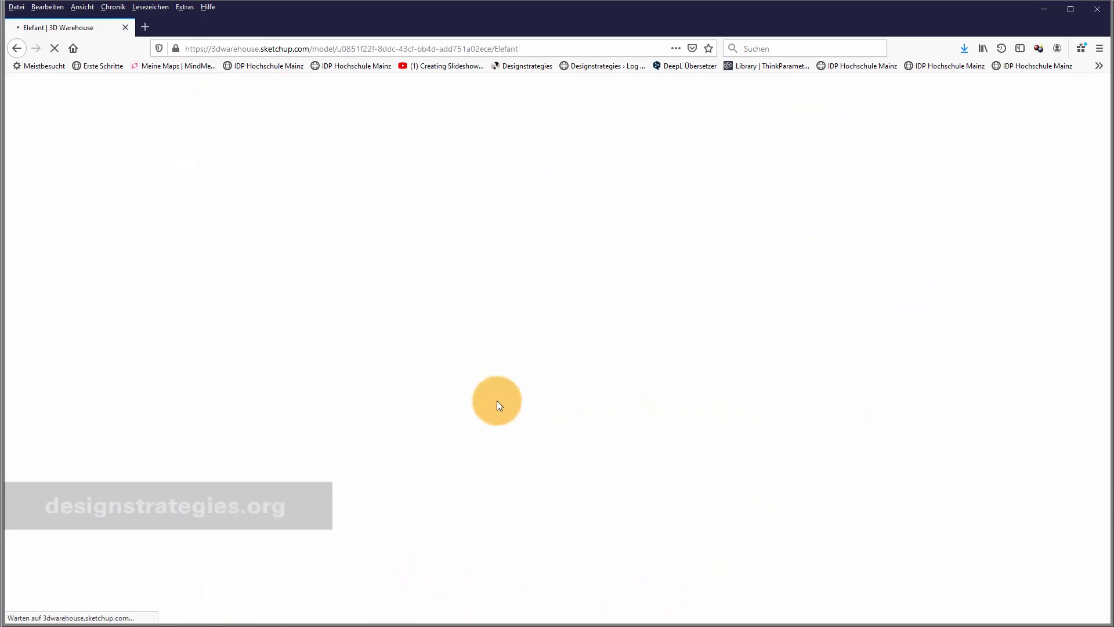
Download the Elefant model as a SketchUp 2014 file and save Elefant.skp to disk
scroll(638, 418, "down", 3)
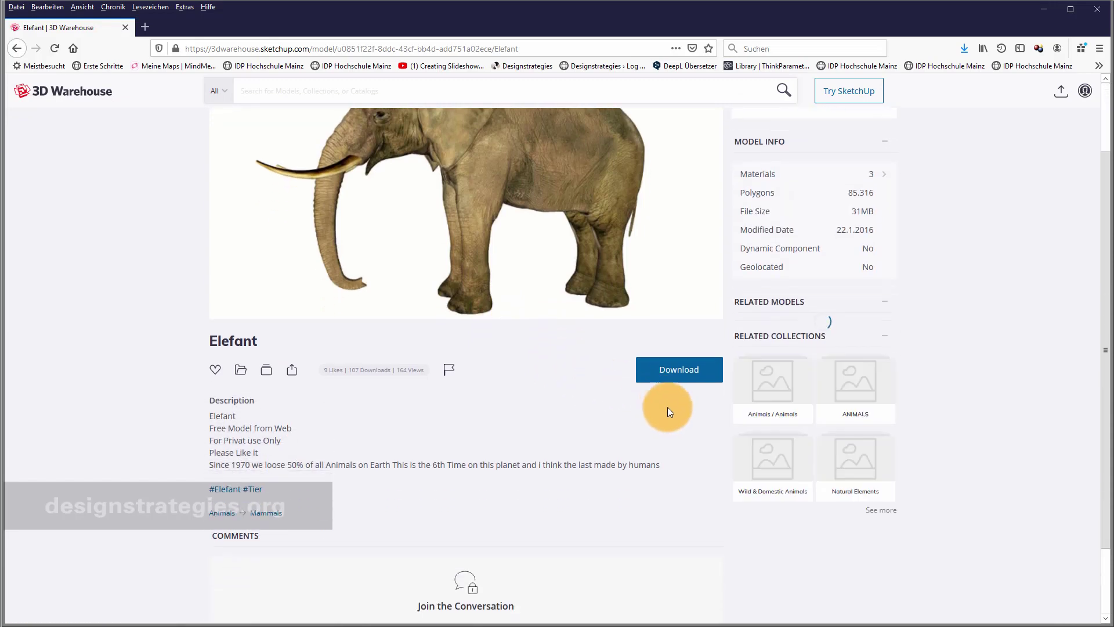
left_click(668, 369)
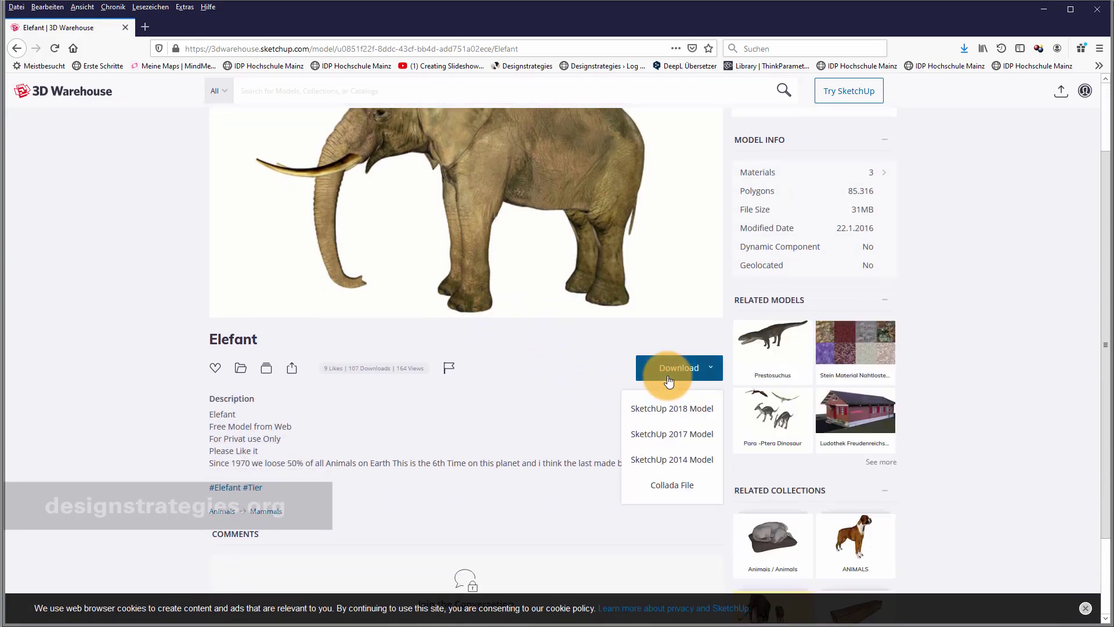
left_click(670, 463)
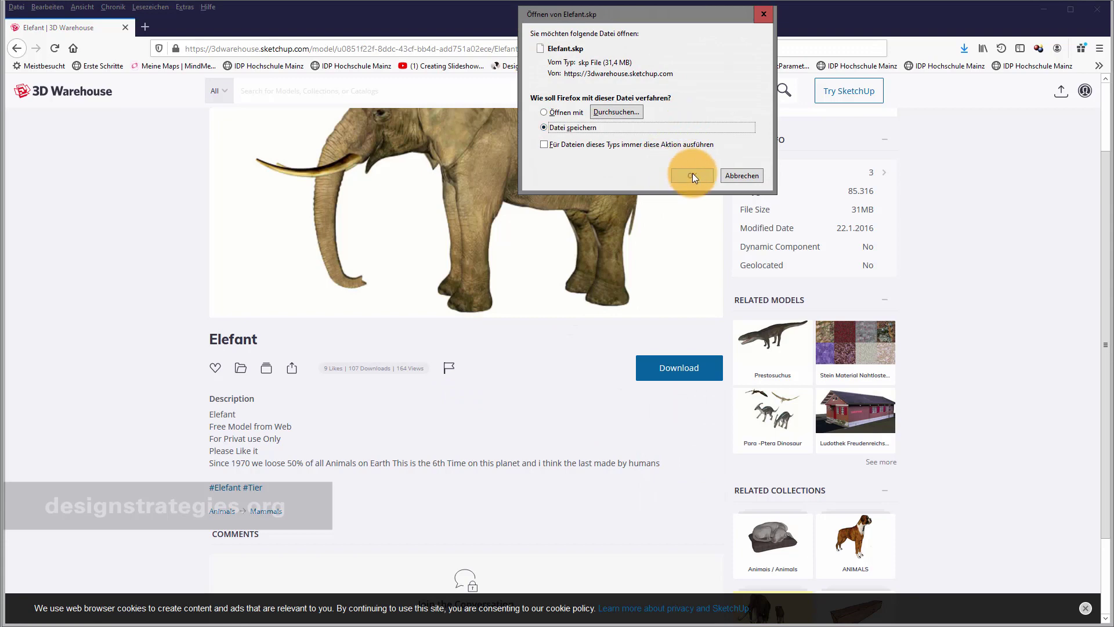
left_click(693, 175)
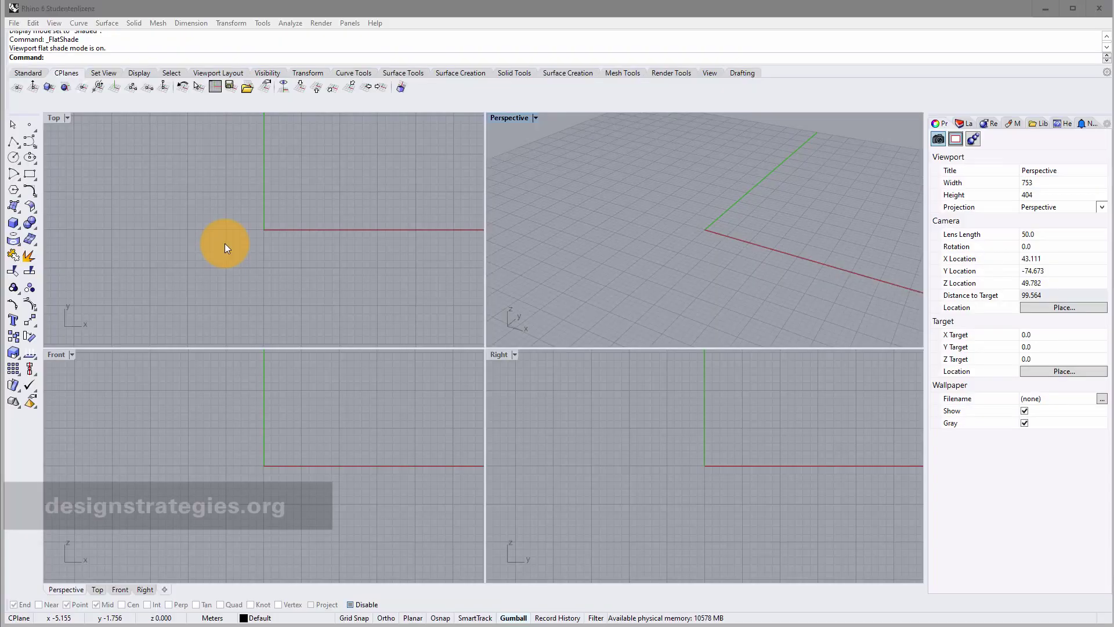
Import Elefant.skp from Downloads into the Top view, keeping its faces as a mesh
left_click(225, 242)
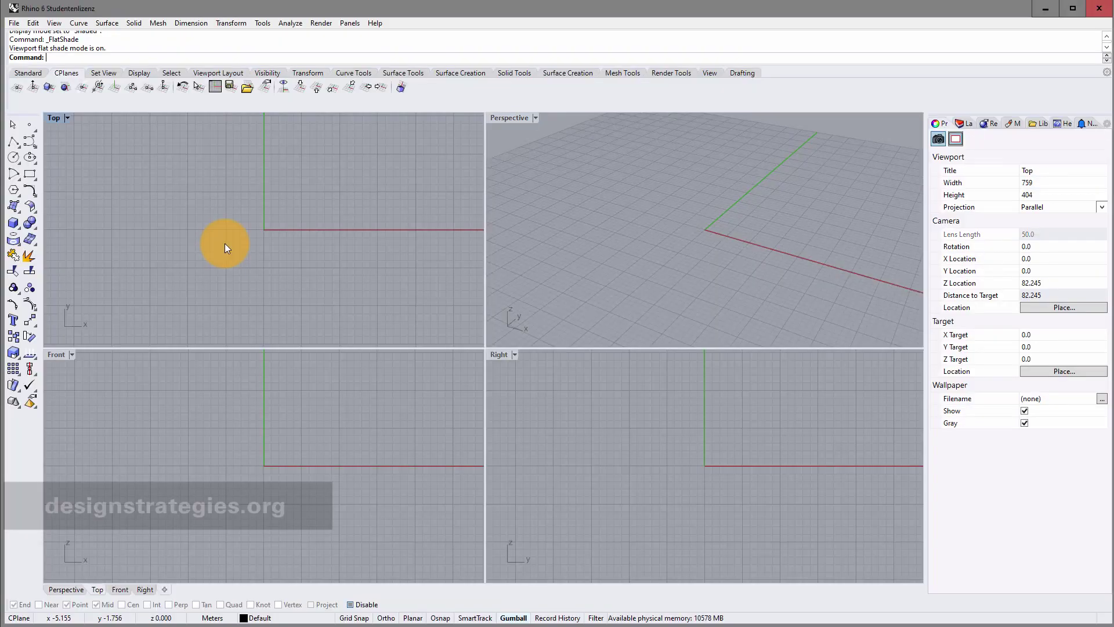
left_click(14, 23)
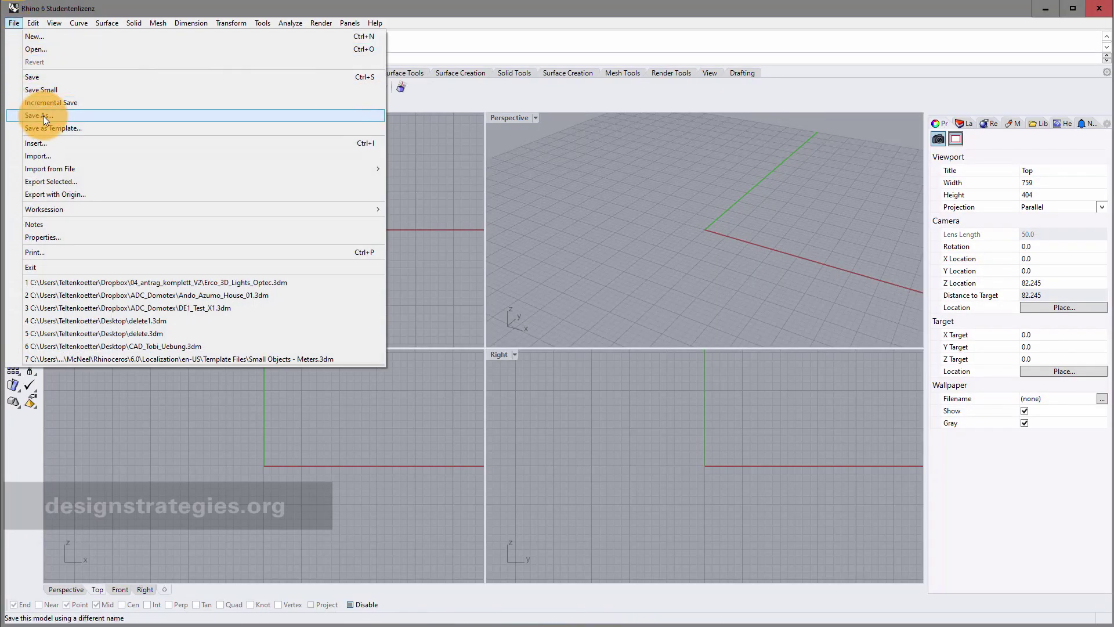
left_click(45, 154)
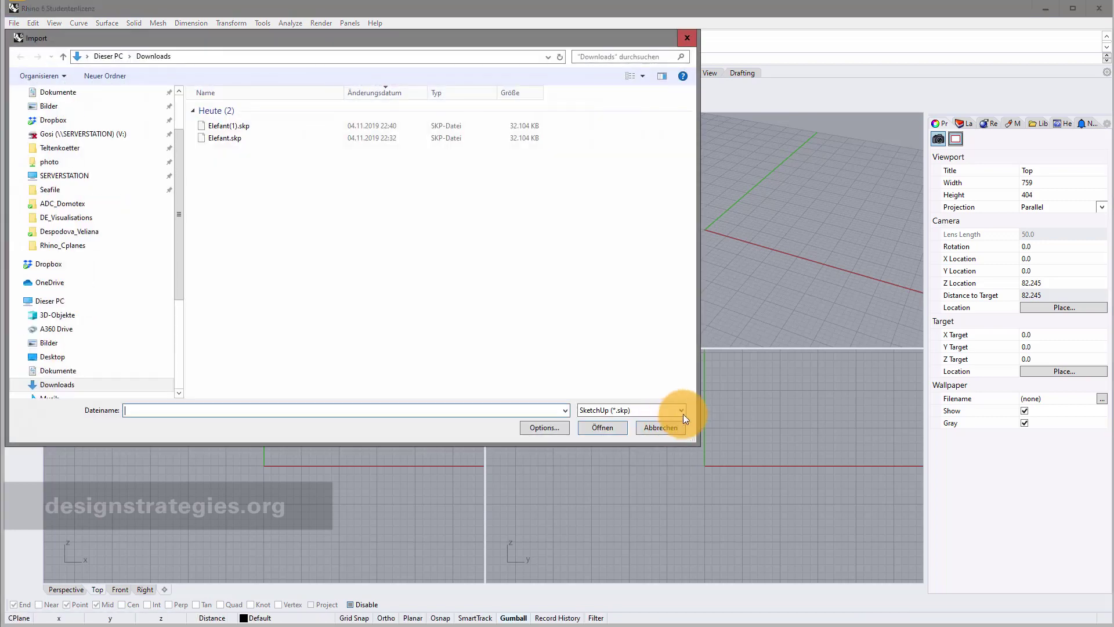
left_click(219, 138)
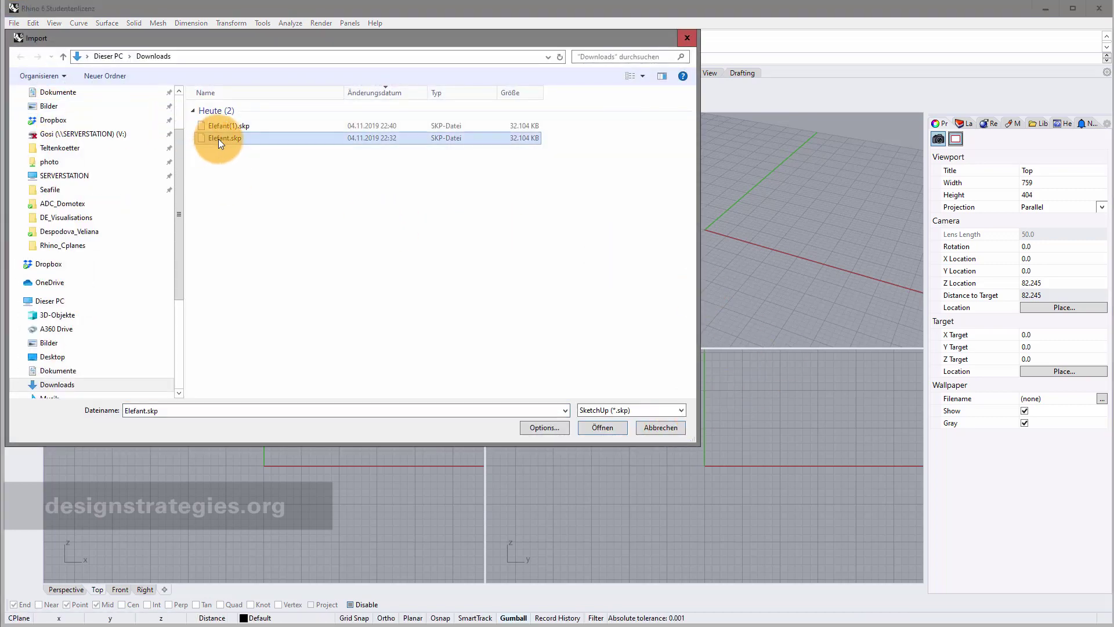
left_click(596, 431)
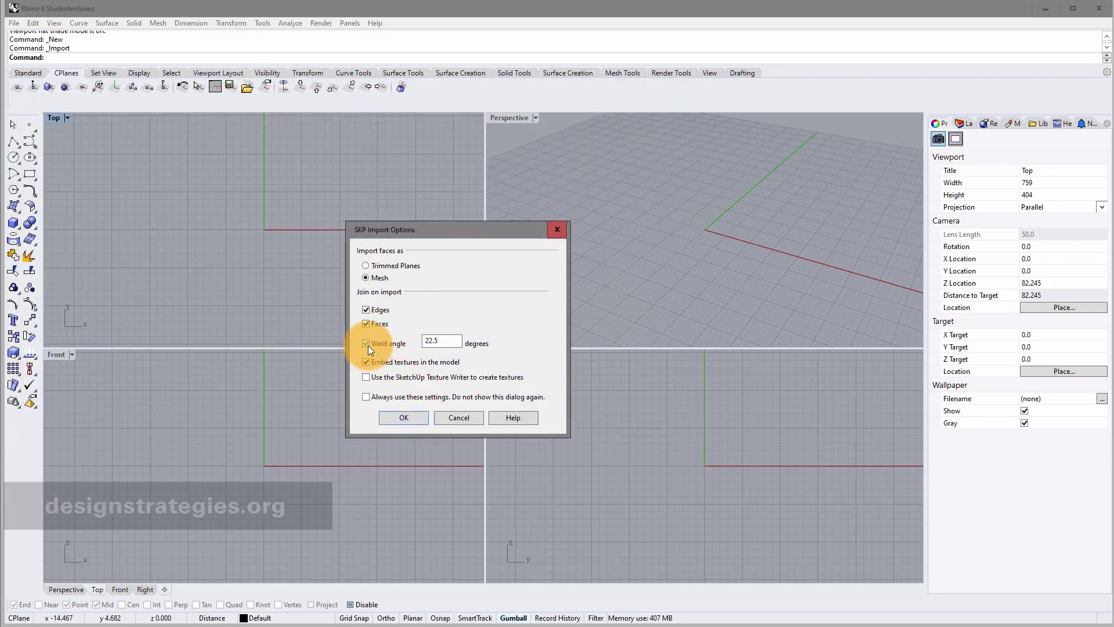
left_click(393, 416)
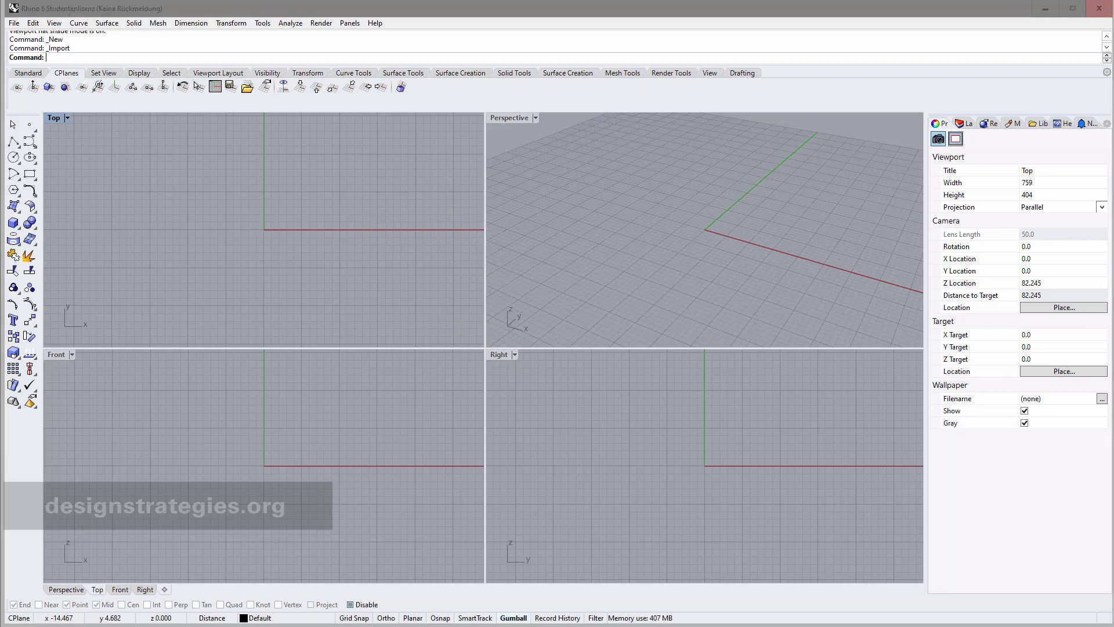
Maximize the Perspective viewport and orbit to a three-quarter side view of the elephant
left_click(719, 222)
scroll(717, 227, "up", 1)
double_click(518, 118)
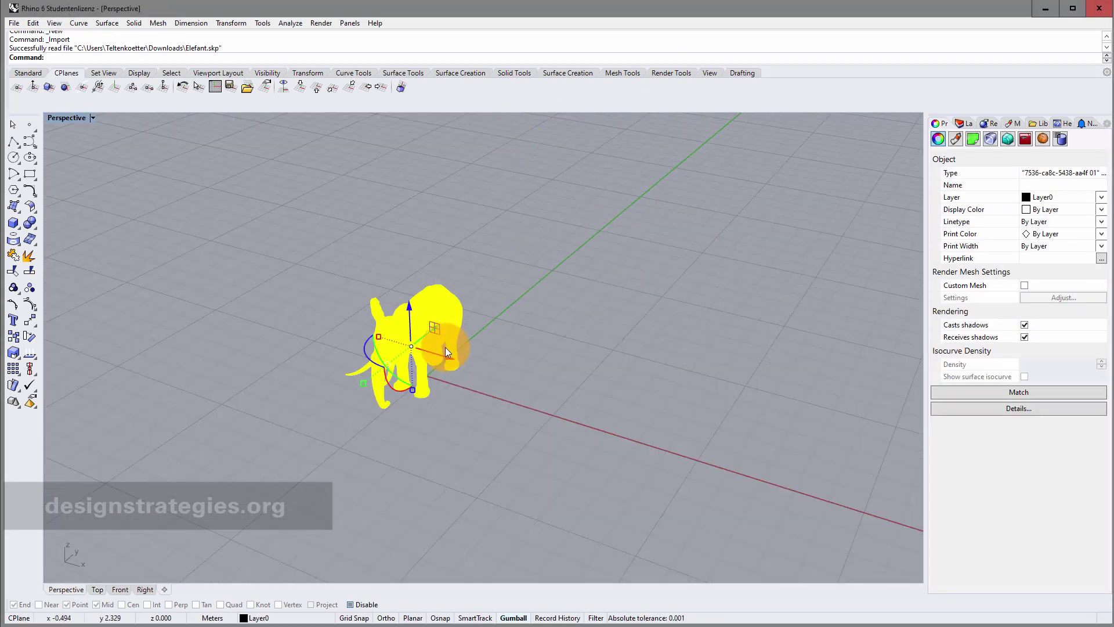
scroll(336, 337, "up", 5)
right_click_drag(335, 337, 674, 402)
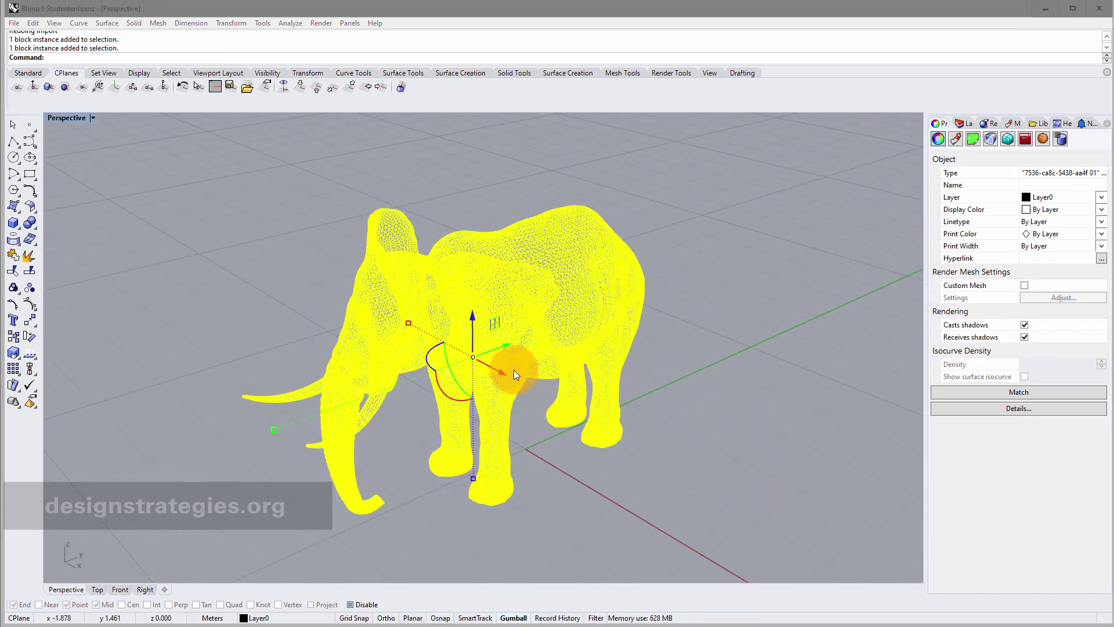
right_click_drag(513, 371, 407, 305)
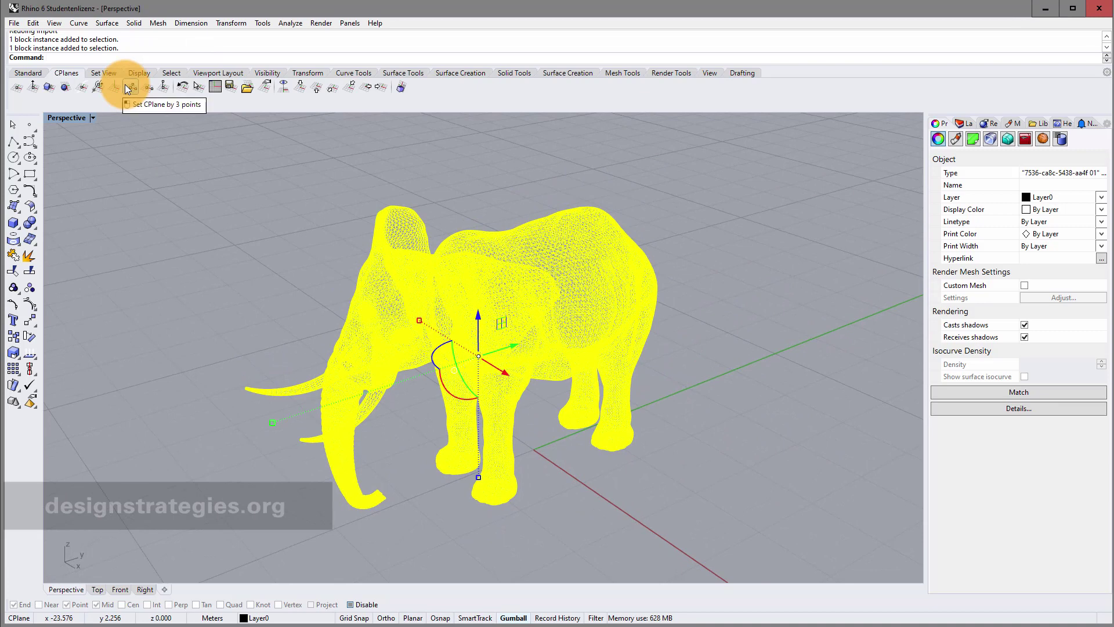
Try ReduceMesh with 99 and then 30 percent, then cancel the reduction
type("ReduceMesh")
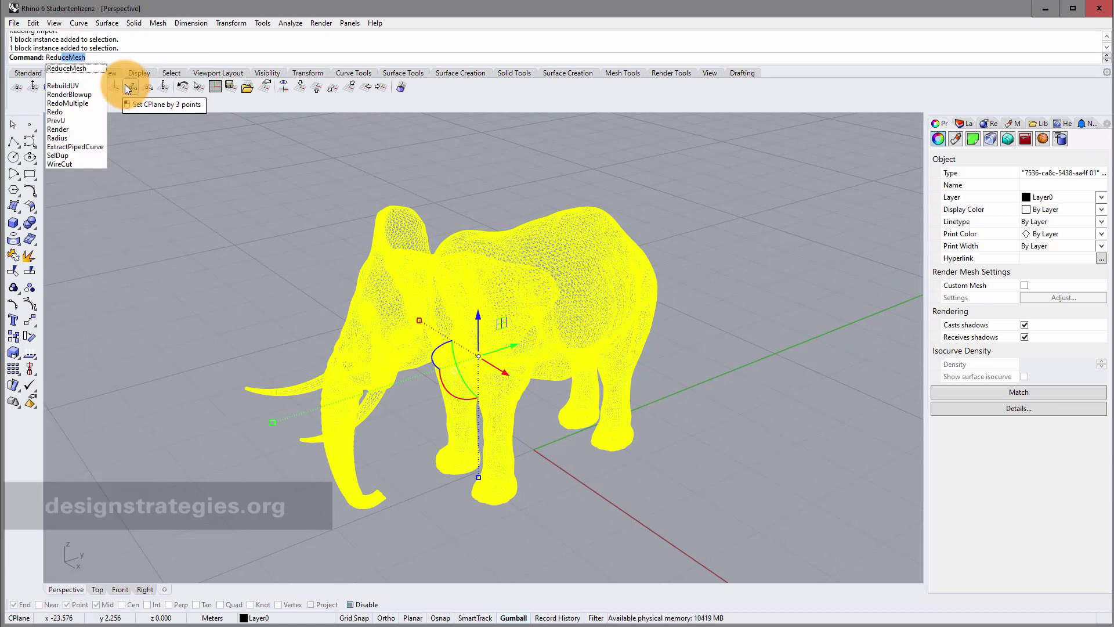
key("Return")
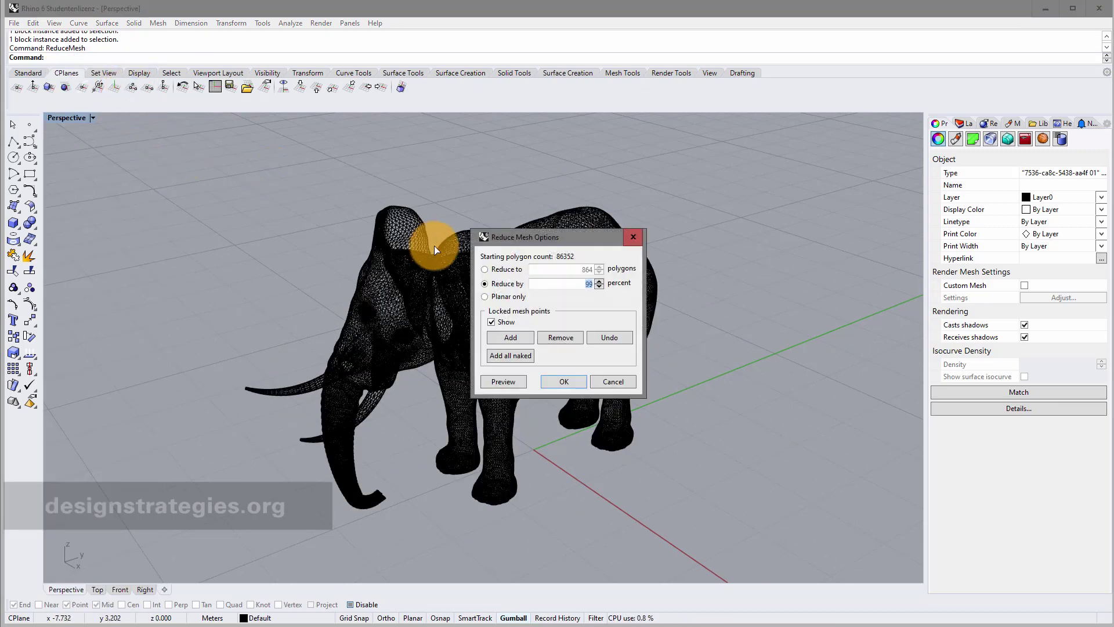
left_click_drag(527, 242, 592, 234)
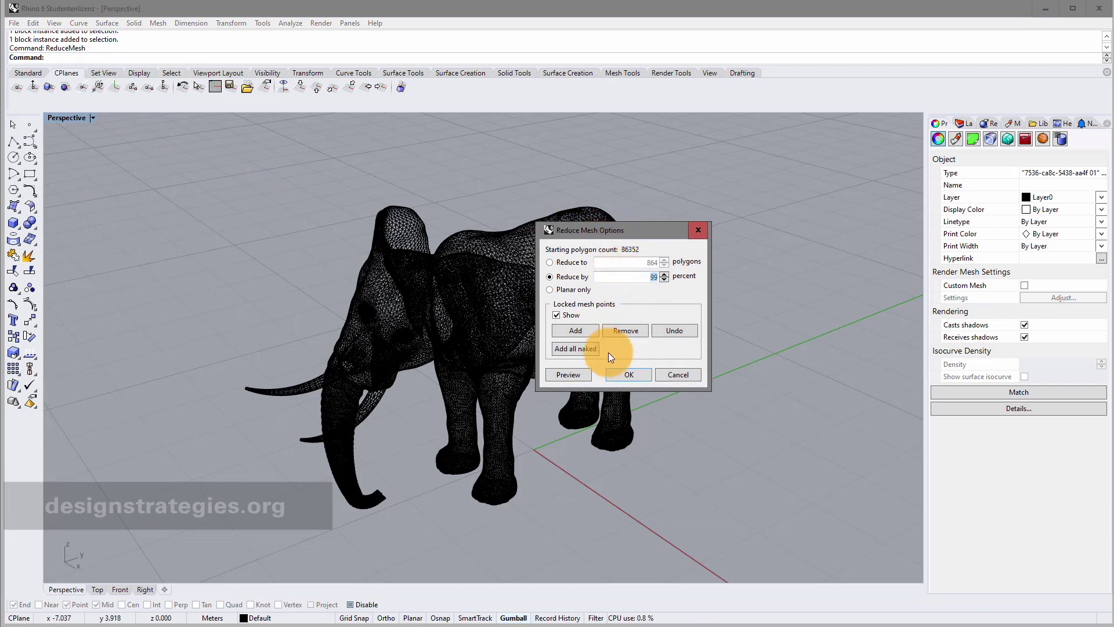
left_click(579, 375)
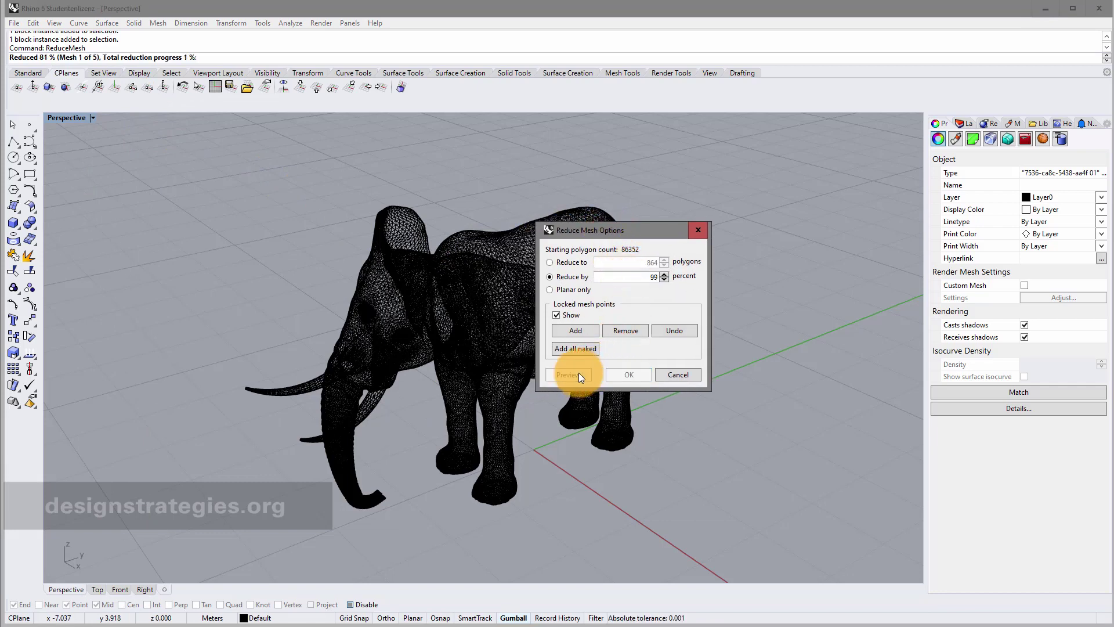
left_click(849, 347)
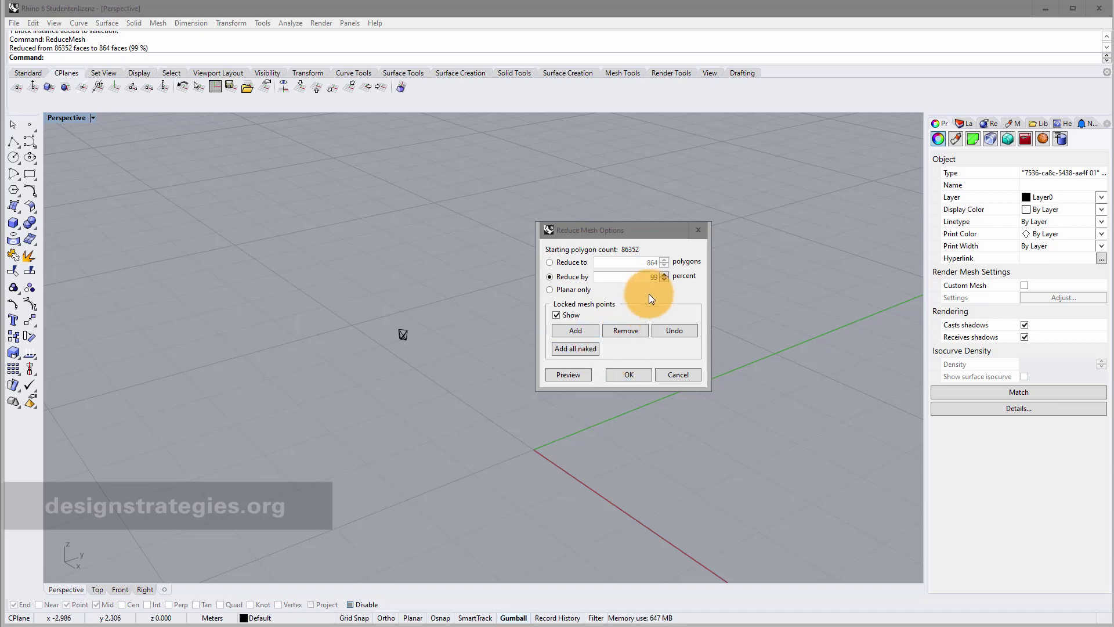
left_click(664, 278)
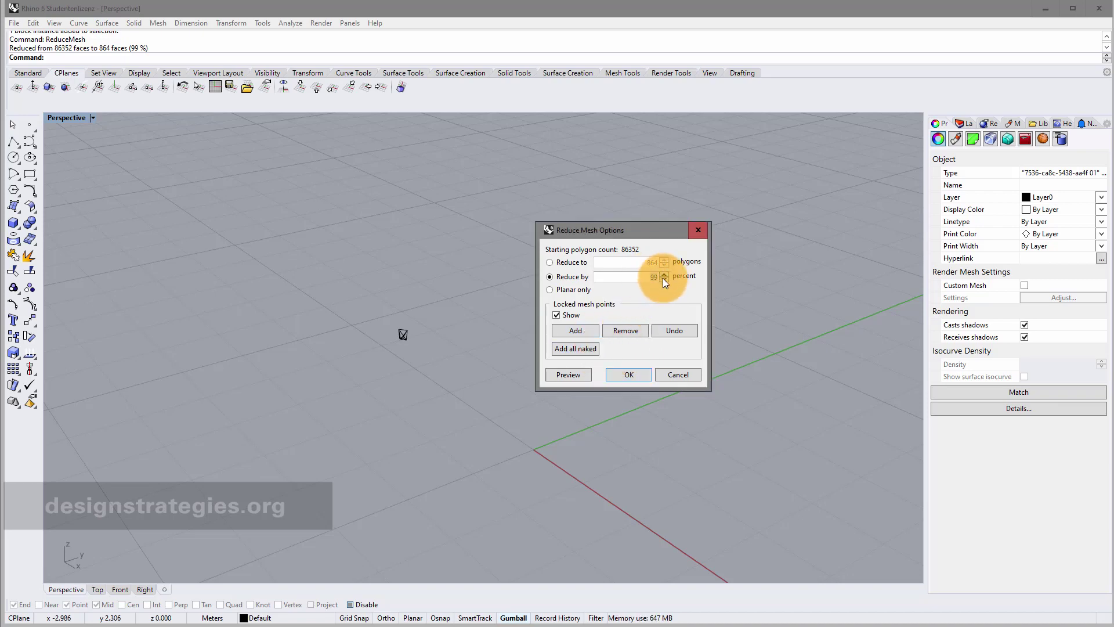
type("30")
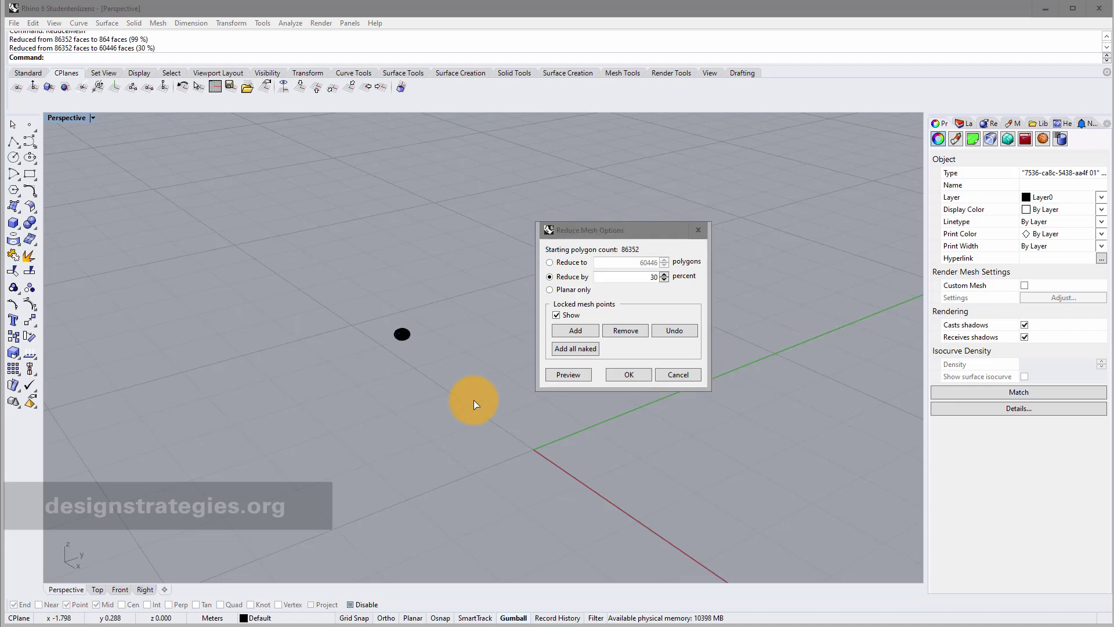
scroll(403, 346, "up", 8)
scroll(399, 219, "up", 3)
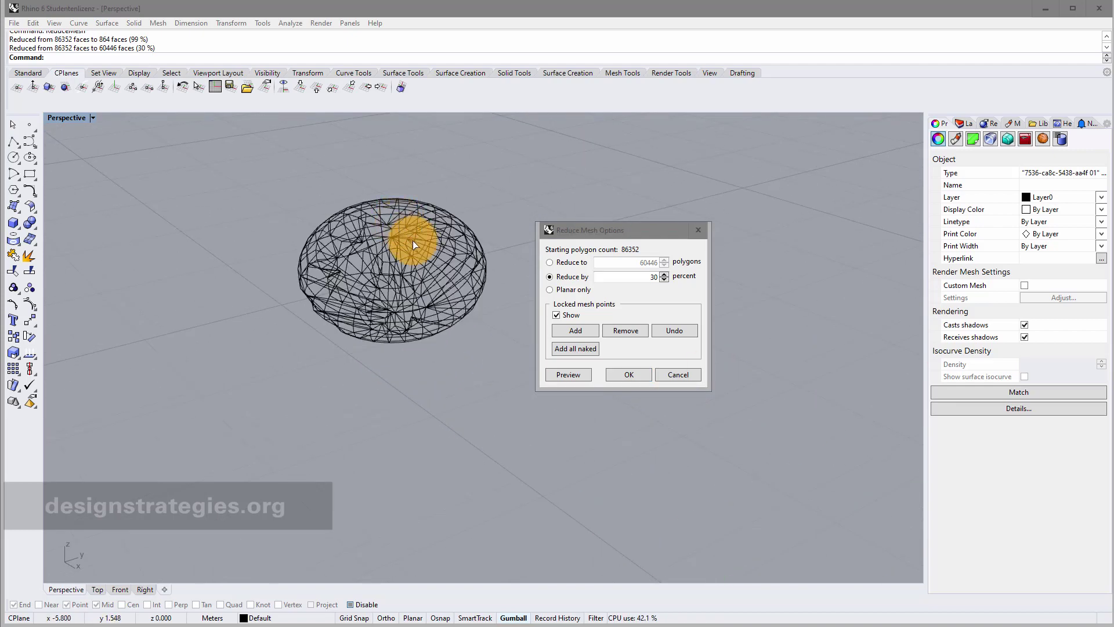
left_click(680, 376)
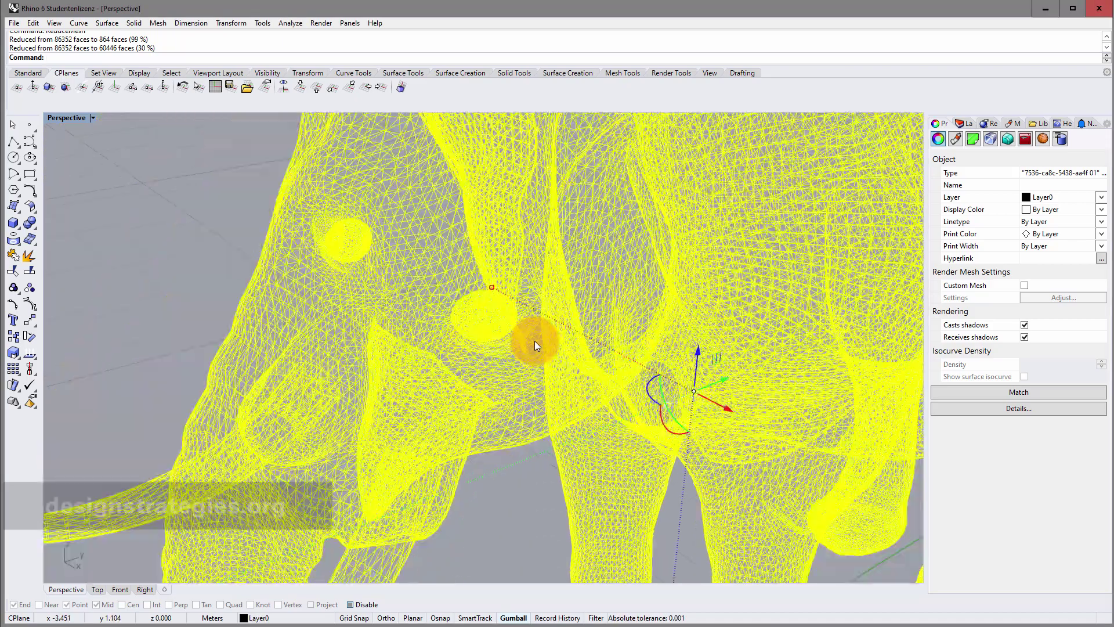
scroll(535, 340, "down", 6)
Select the Elefant block and explode it into separate meshes
left_click(581, 168)
left_click(612, 234)
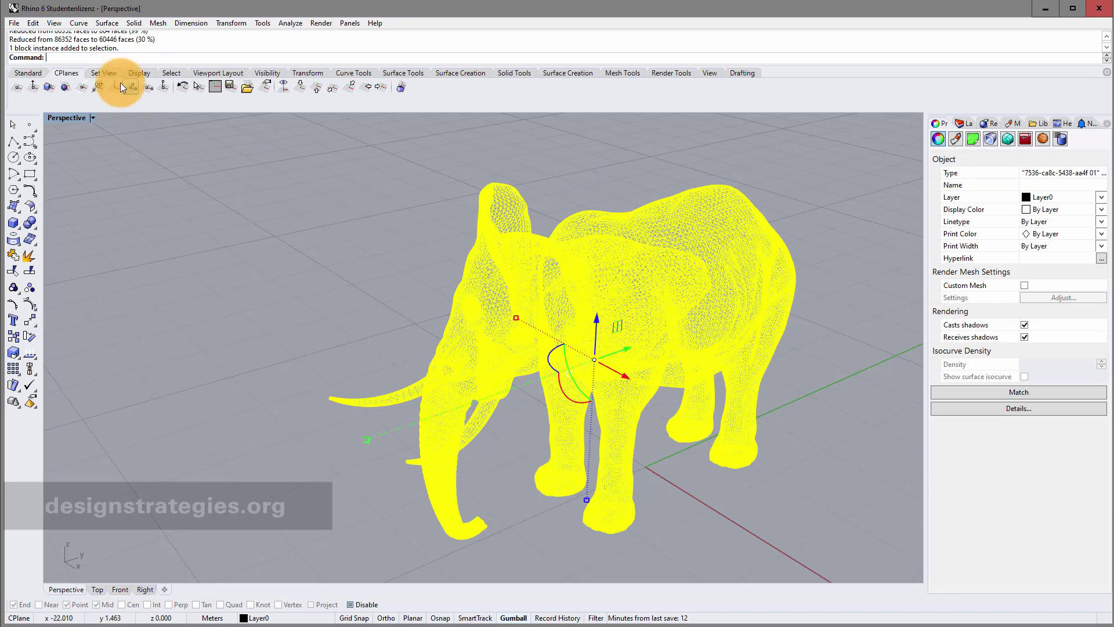
left_click(32, 23)
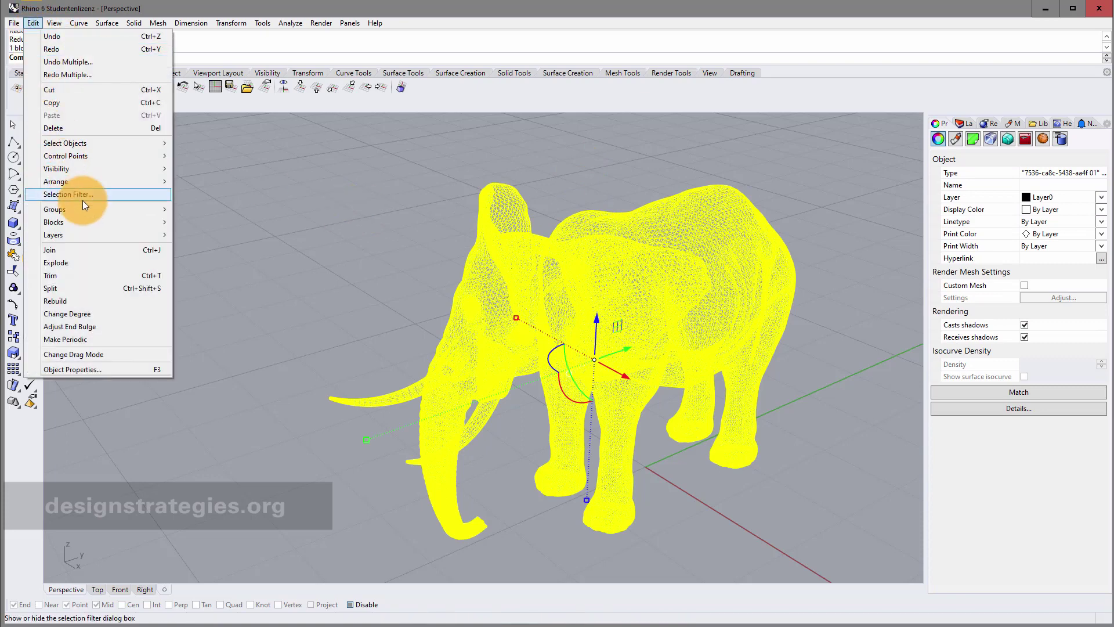
mouse_move(86, 232)
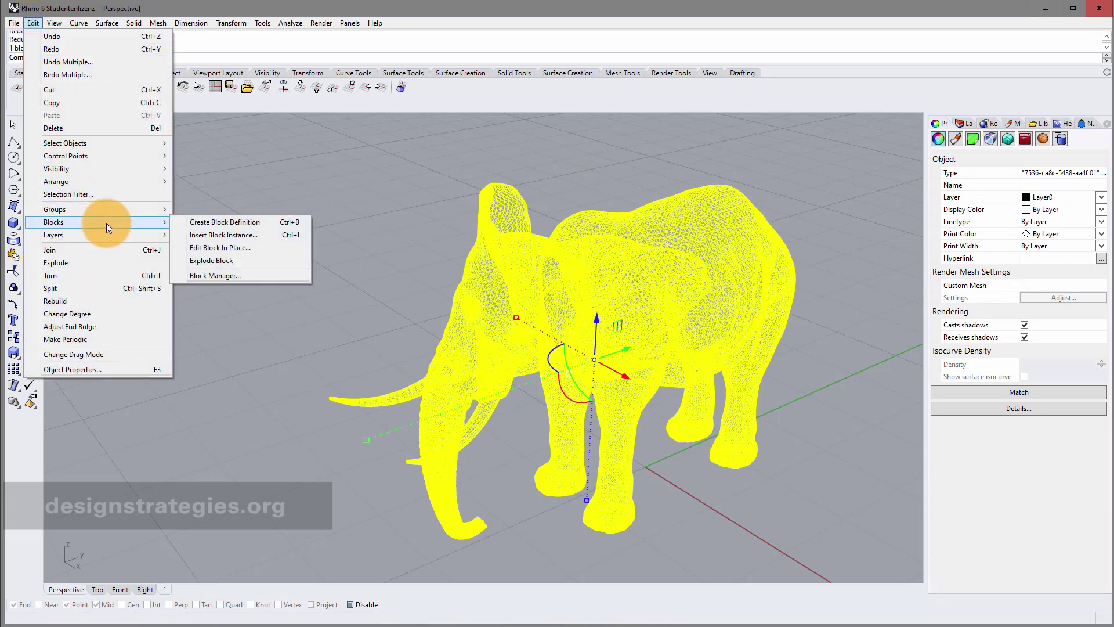
left_click(208, 260)
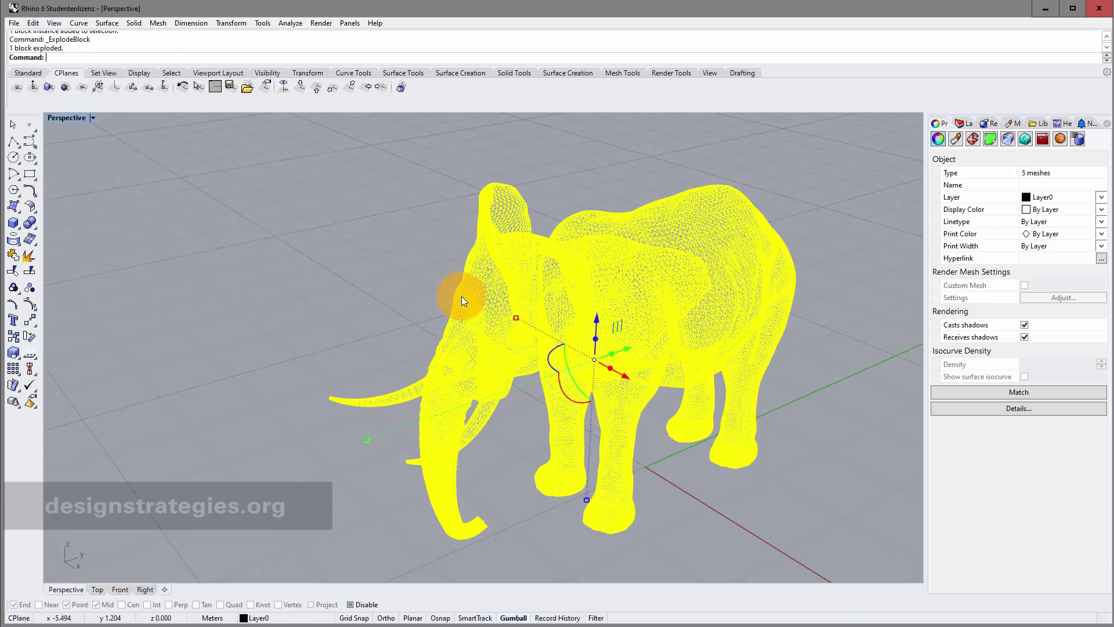
Delete the two small hidden meshes inside the head, then select the elephant body mesh
left_click(530, 279)
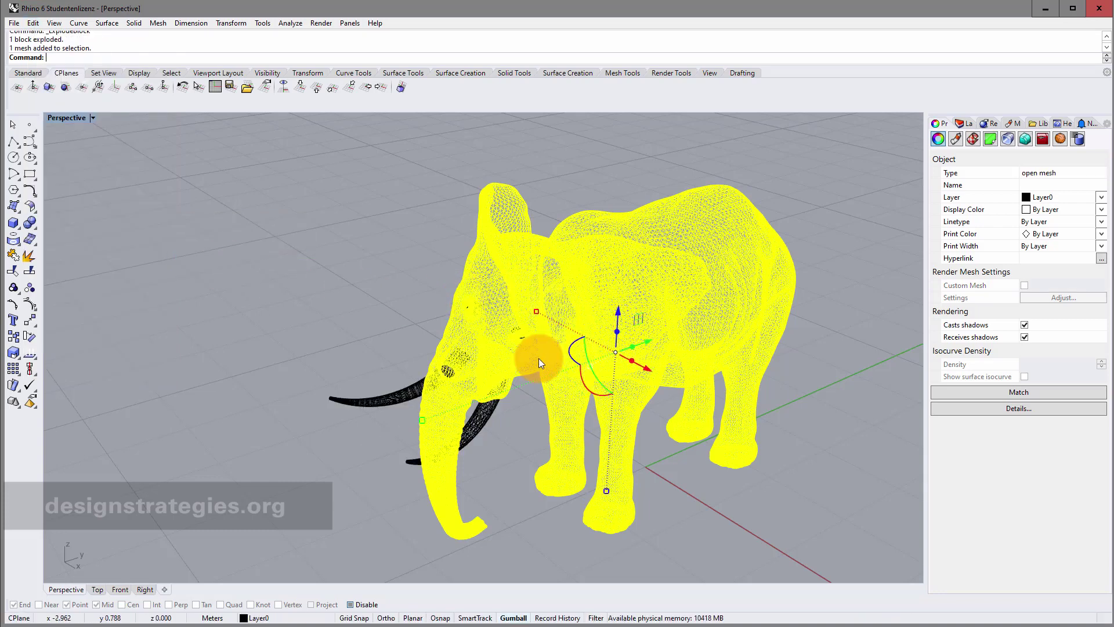
left_click(406, 273)
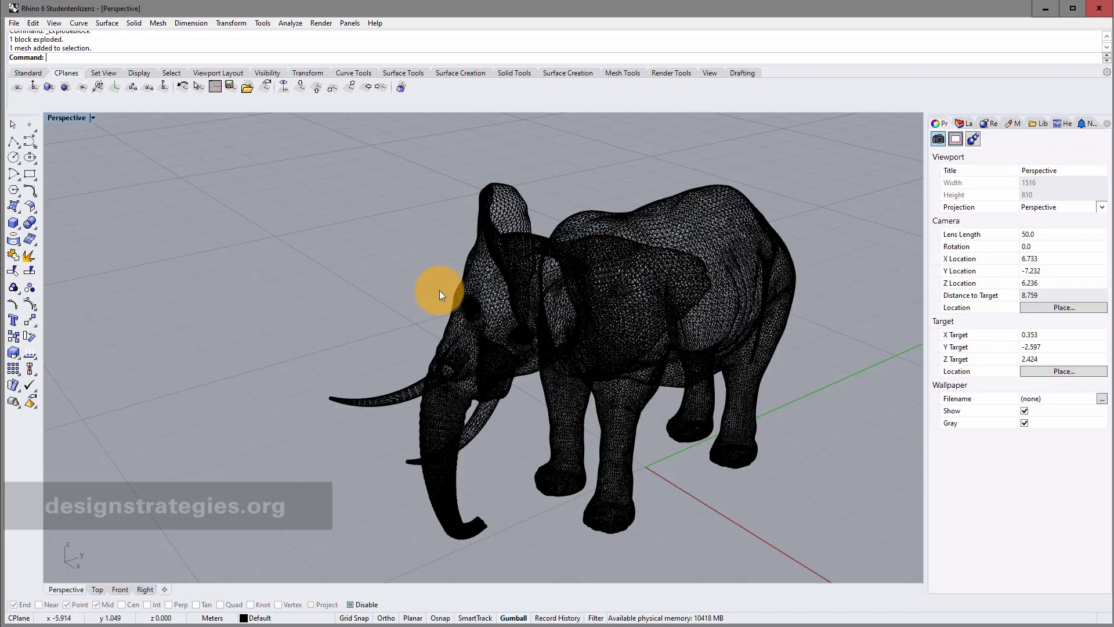
left_click(472, 316)
left_click(518, 355)
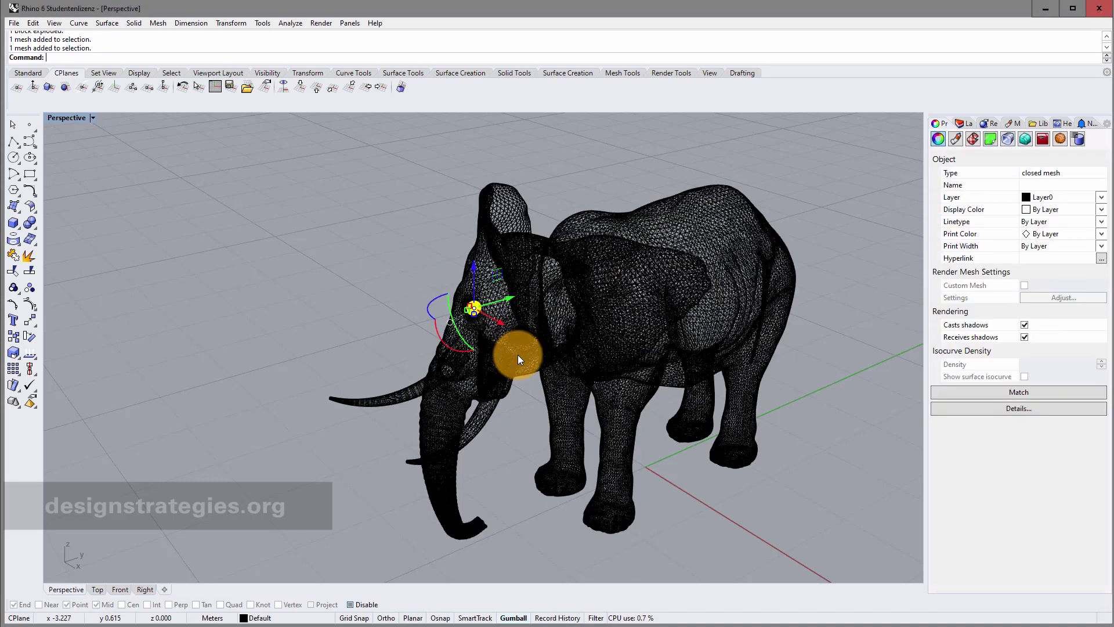
key("Delete")
left_click(524, 338)
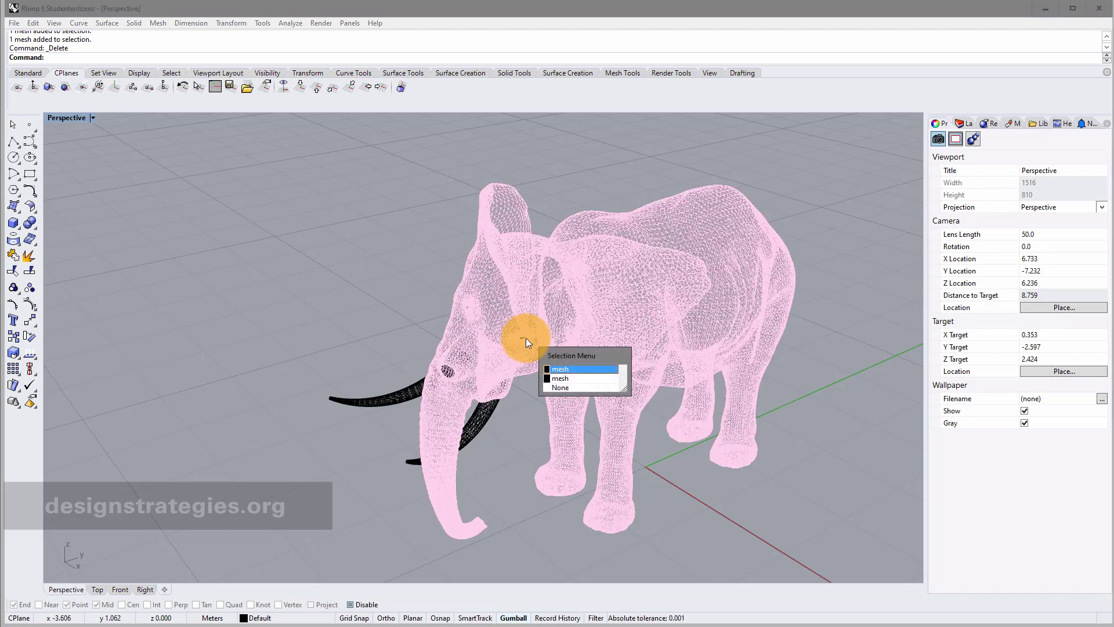
left_click(558, 378)
key("Delete")
left_click(485, 416)
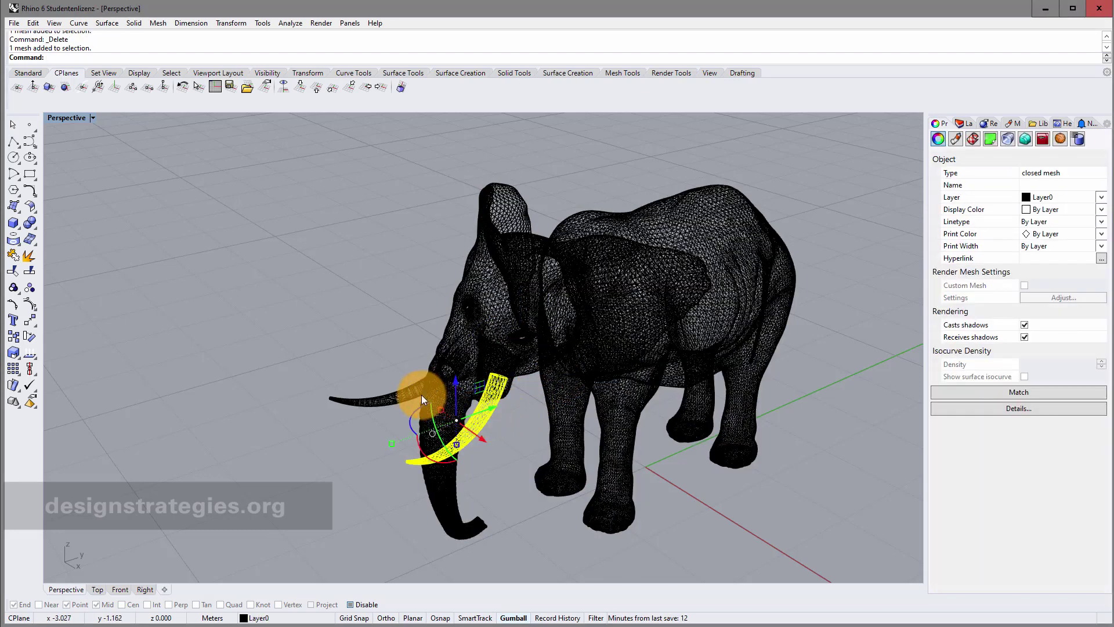
left_click(618, 312)
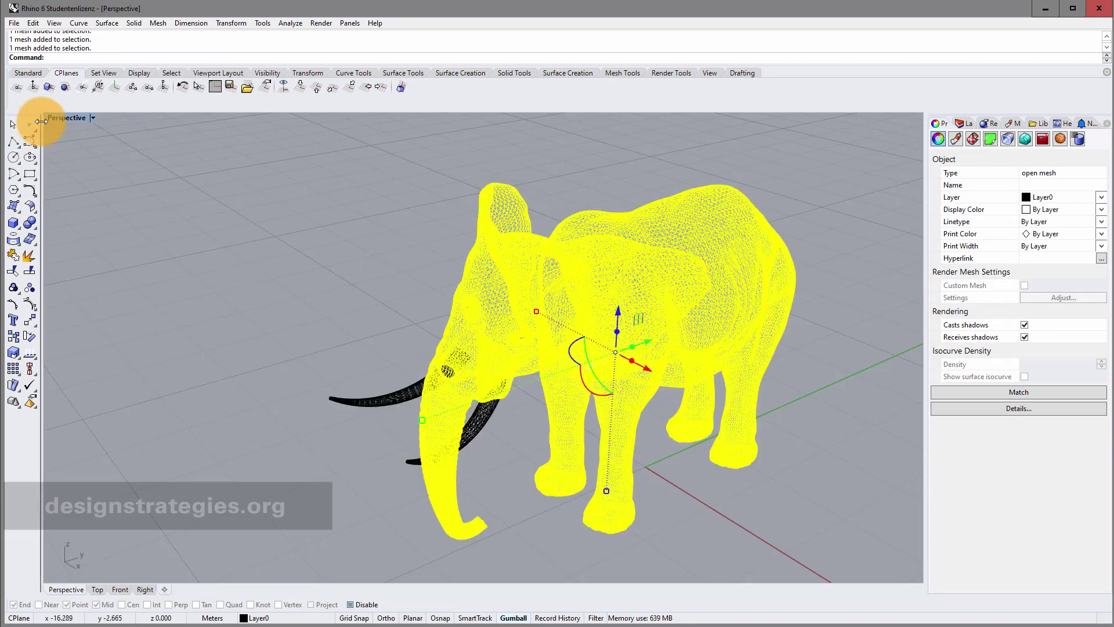
Reduce the body mesh by 99 percent with ReduceMesh, from 82,832 to 828 faces
type("ReduceMesh")
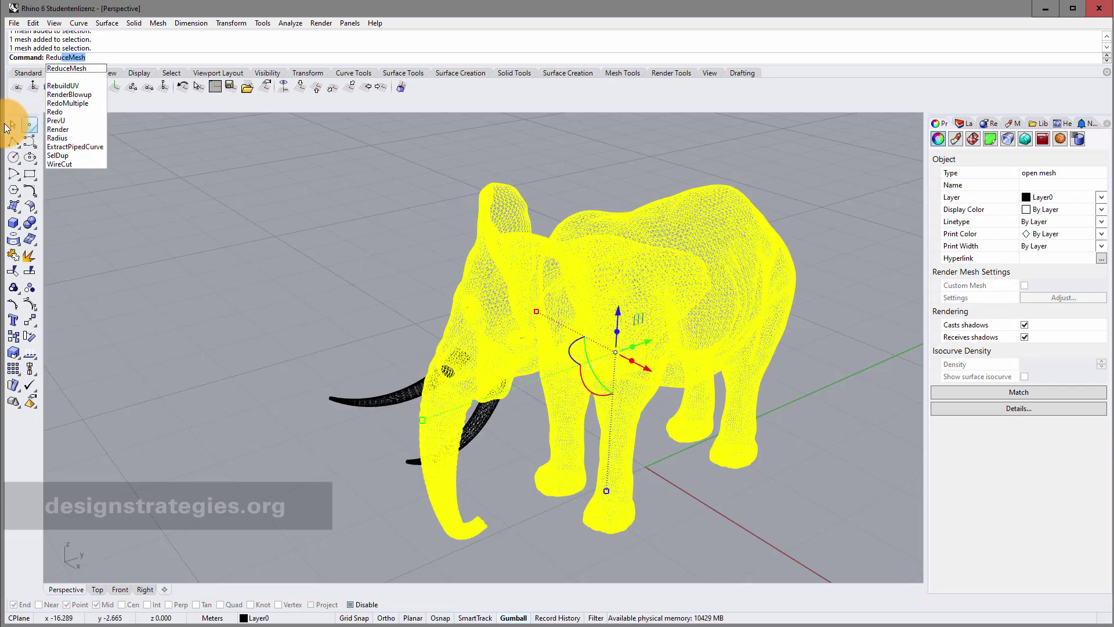
left_click(66, 68)
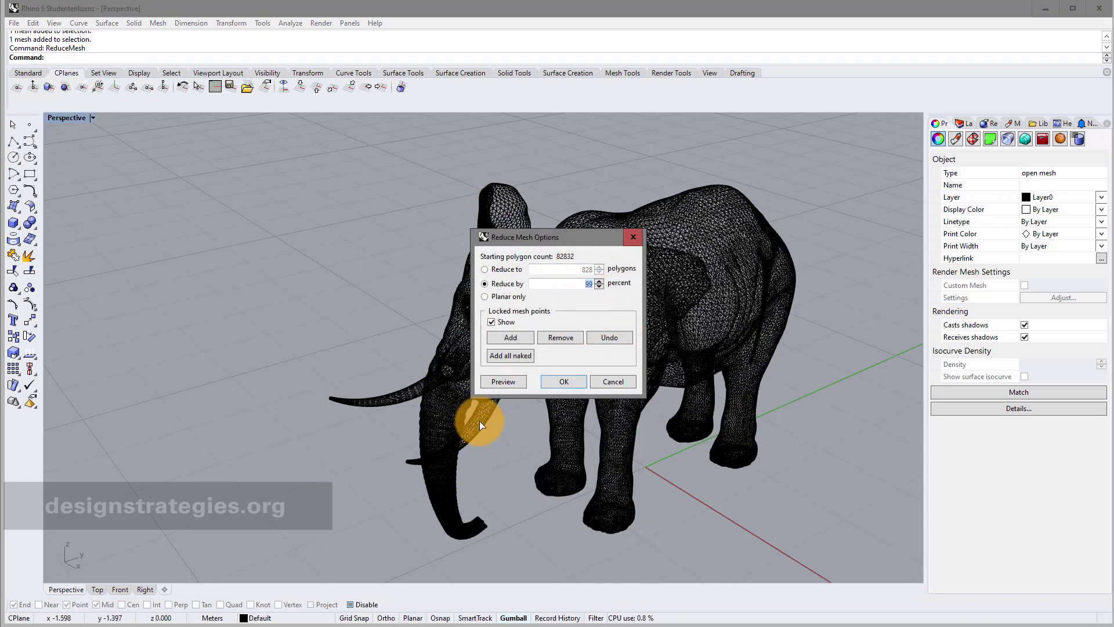
left_click(510, 385)
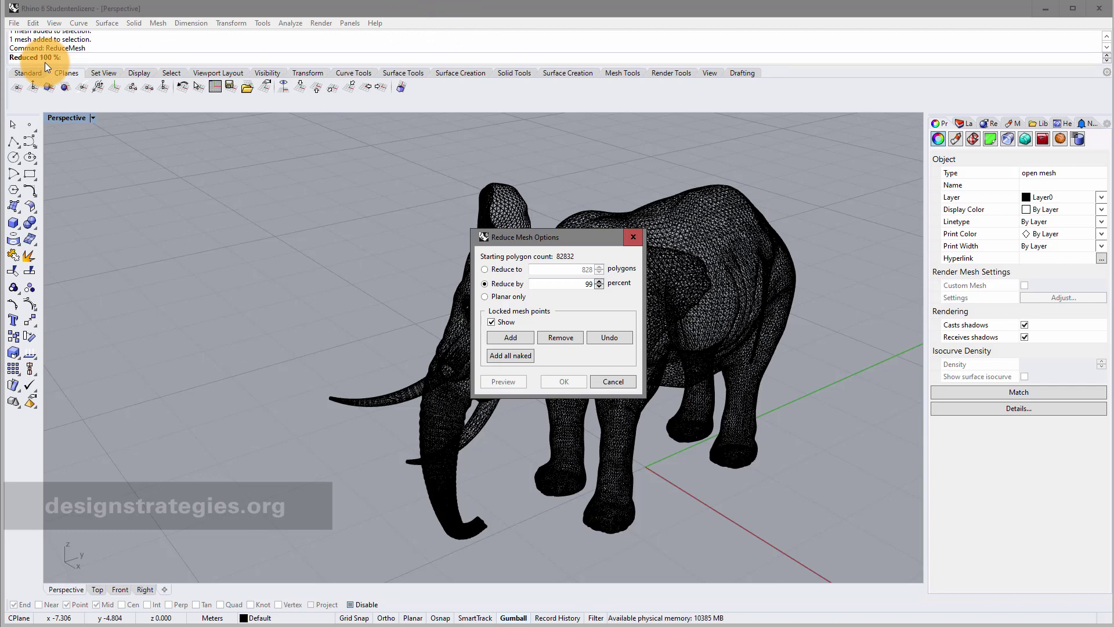
left_click_drag(590, 235, 803, 188)
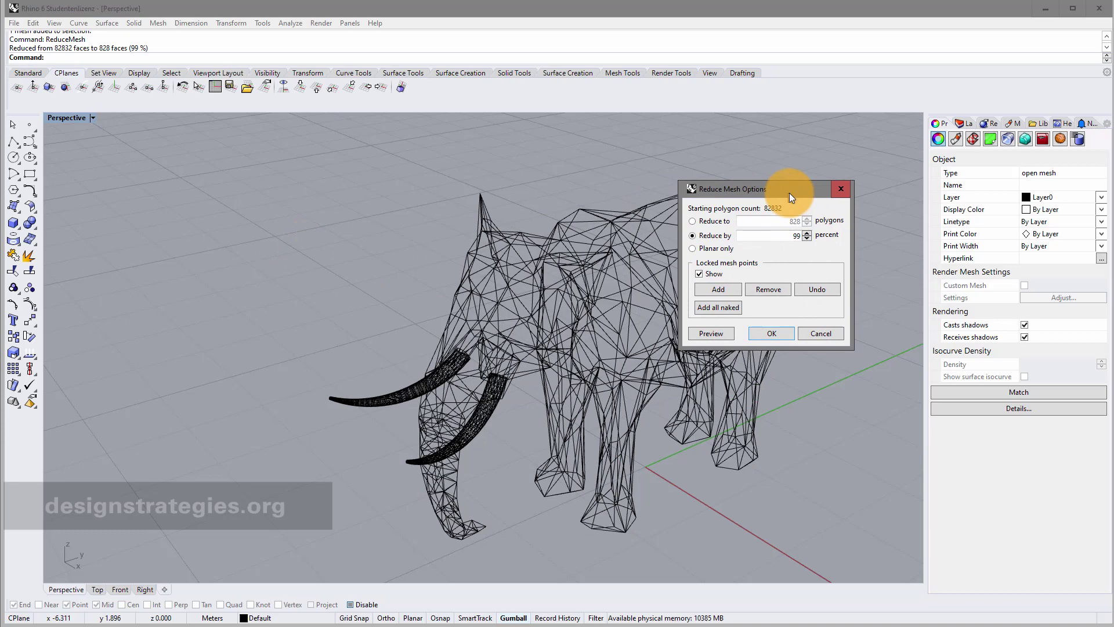
left_click(786, 333)
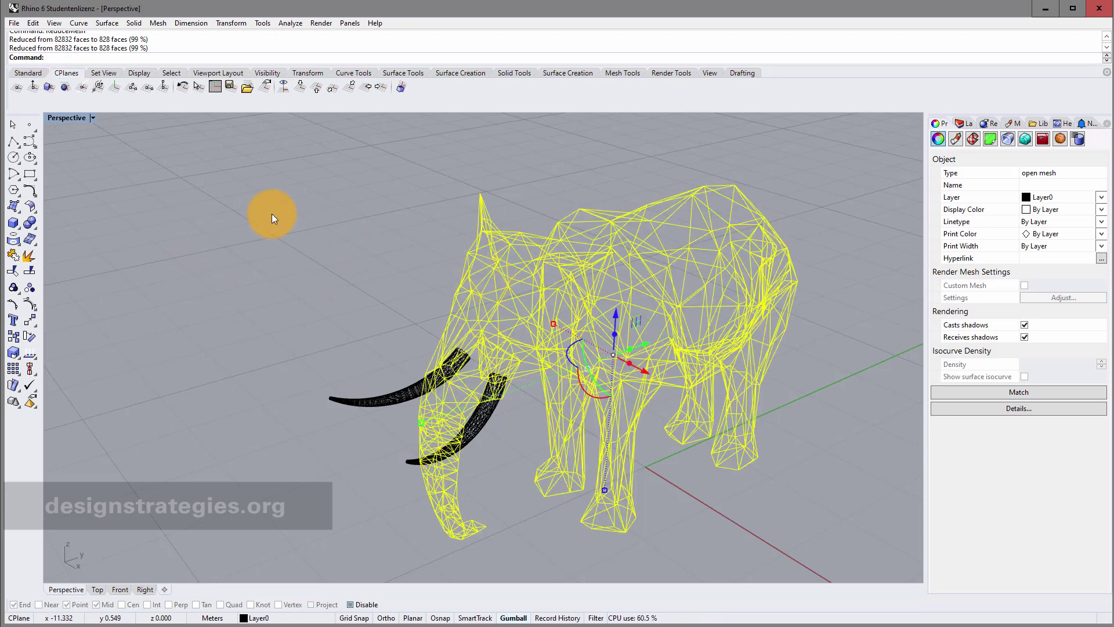
Set the Perspective viewport to Shaded display with Flat Shade turned on
left_click(93, 118)
left_click(92, 158)
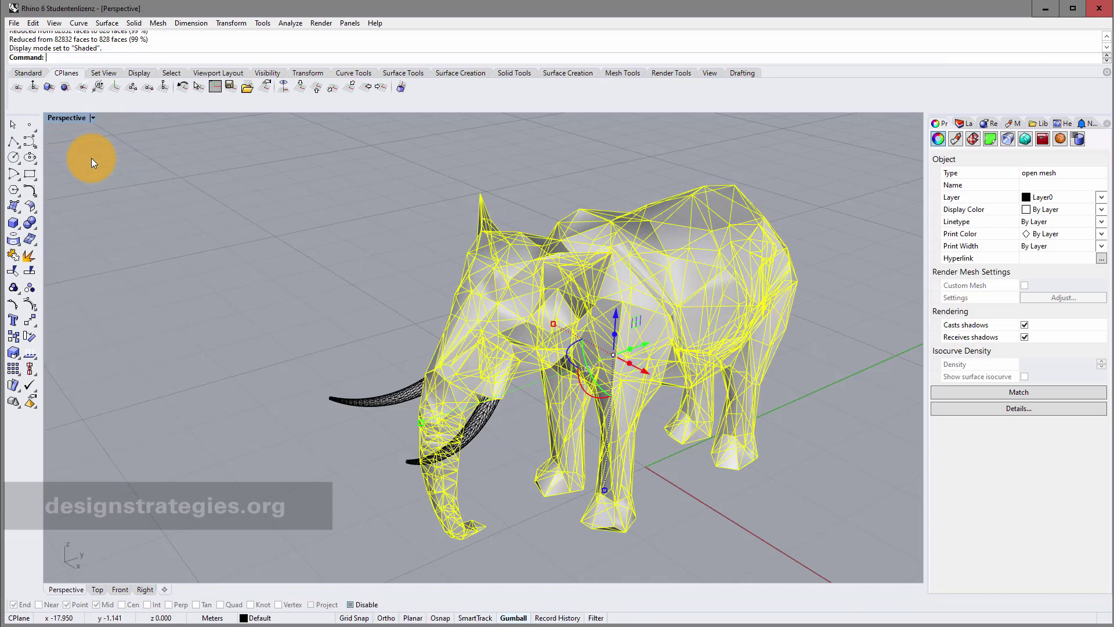
left_click(94, 119)
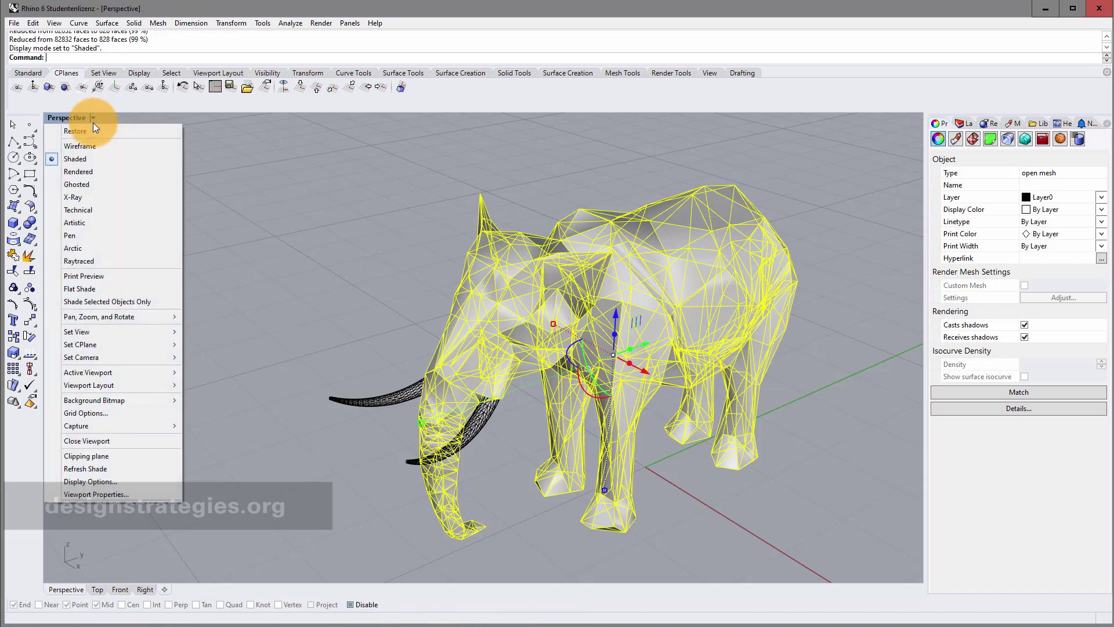
left_click(100, 288)
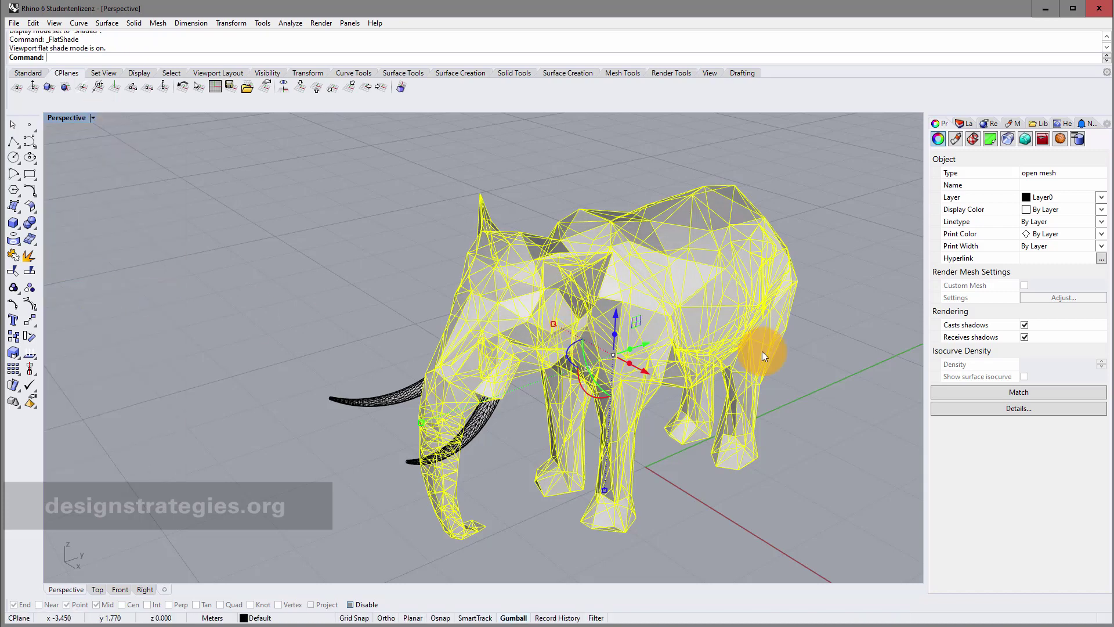
Orbit the view to look at the low-poly elephant from the front
left_click(837, 371)
right_click_drag(633, 341, 690, 470)
left_click(587, 273)
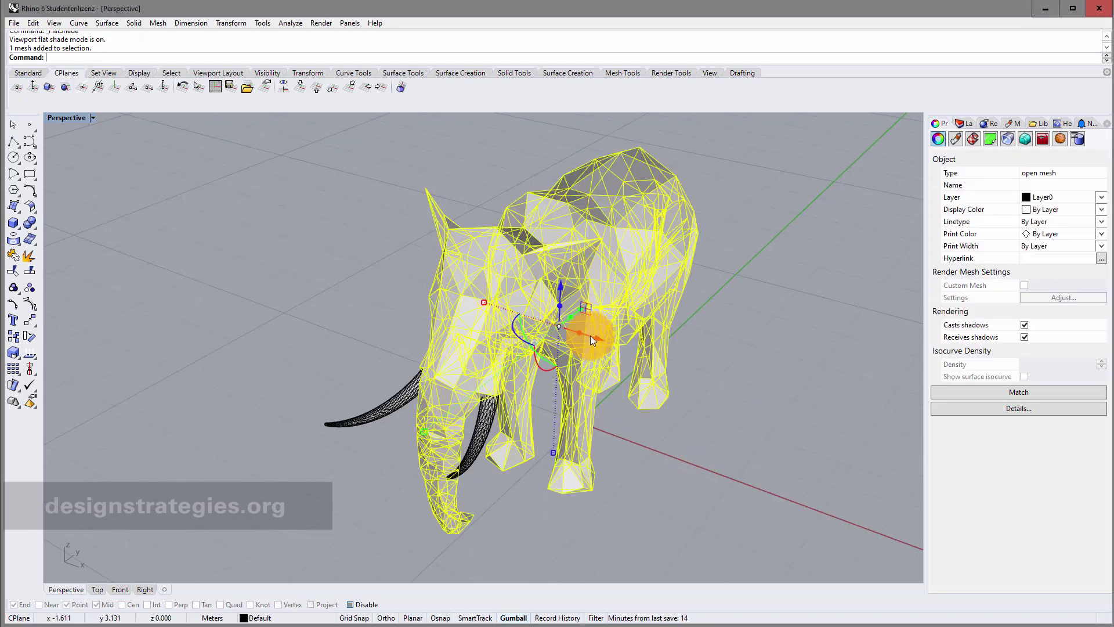
right_click_drag(615, 370, 686, 347)
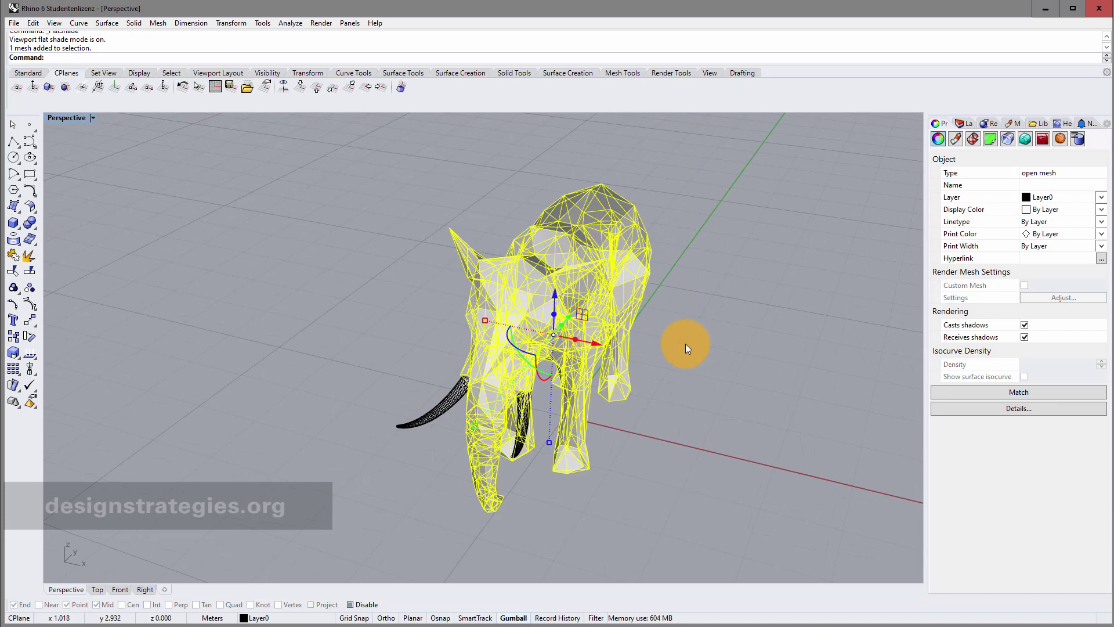
Undo the reduction and Alt-drag a dense copy of the elephant to the right
key("ctrl+z")
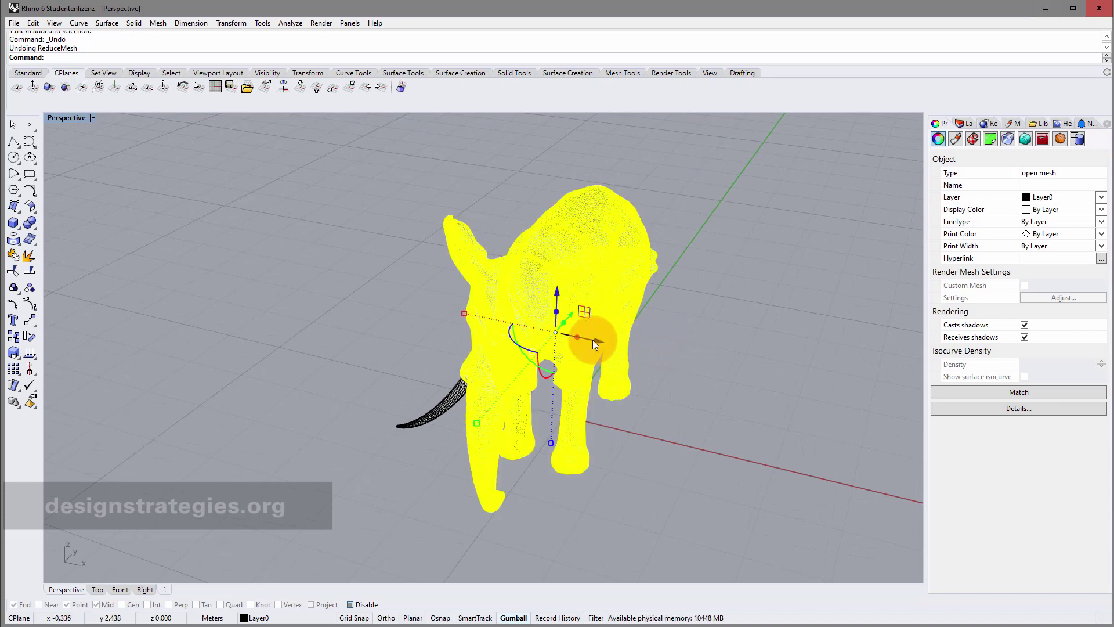
left_click_drag(587, 339, 824, 381)
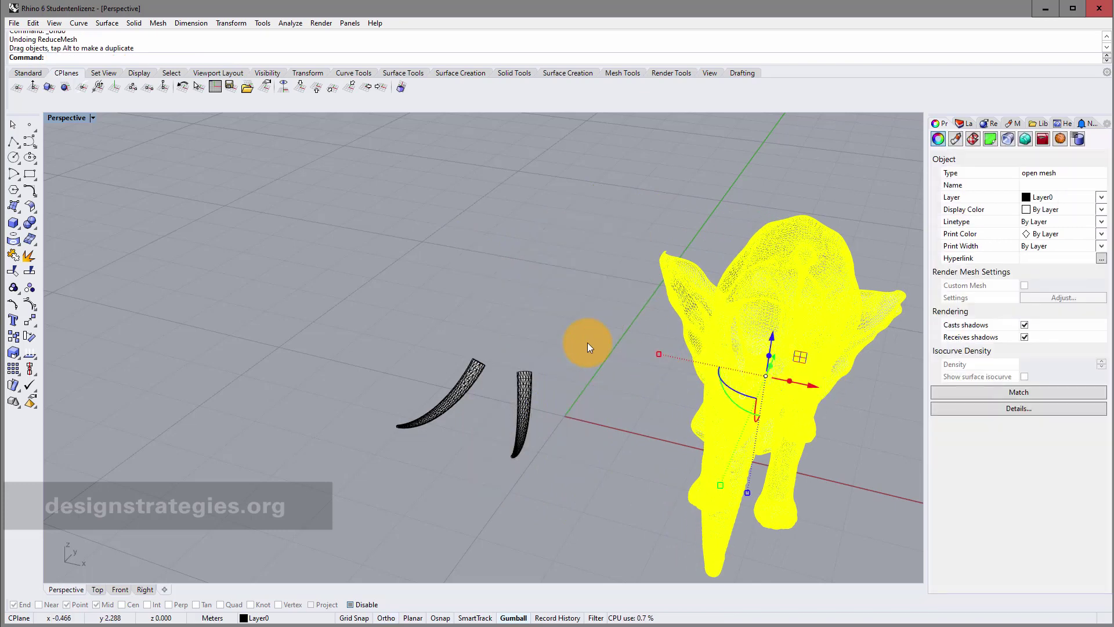
key("ctrl+z")
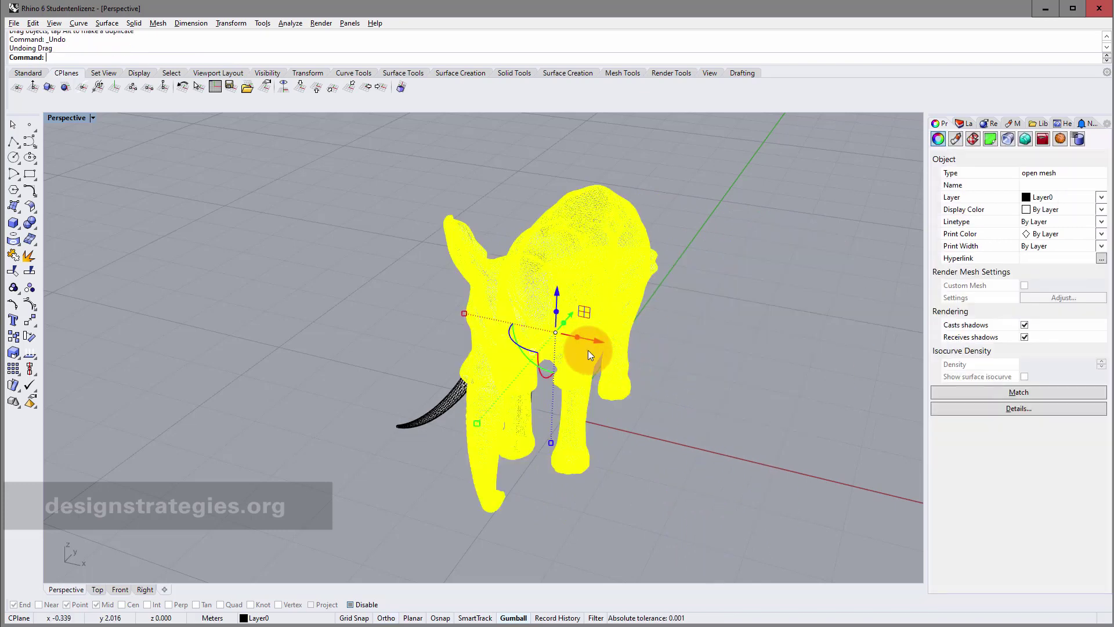
left_click_drag(590, 340, 708, 360)
key("alt")
key("Escape")
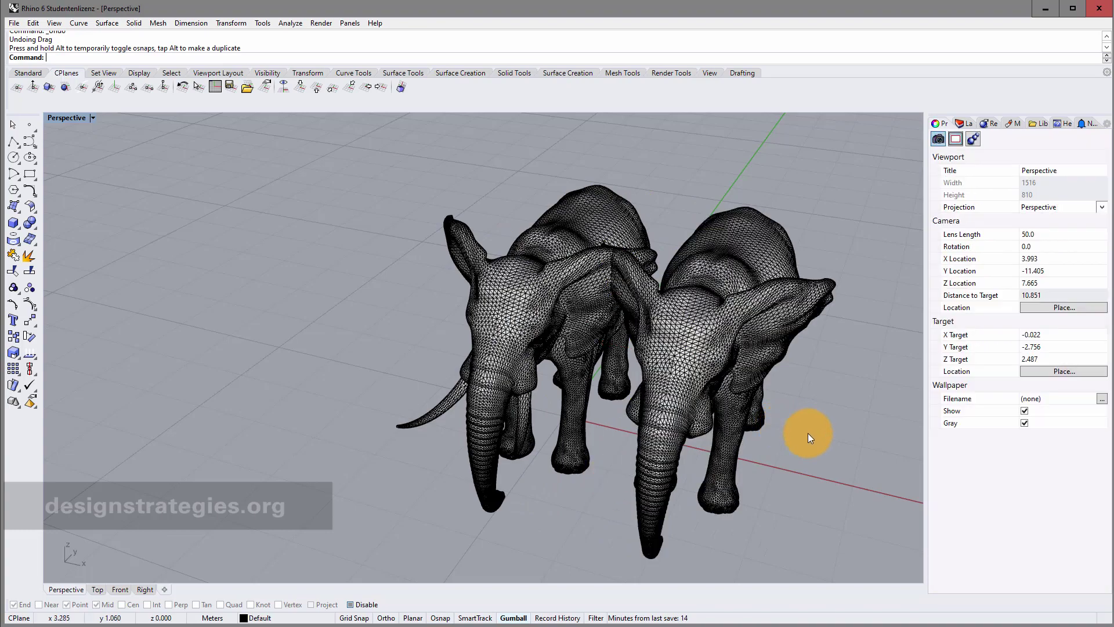
Select the front elephant copy and start ReduceMesh on it
right_click_drag(807, 433, 746, 357)
left_click(698, 352)
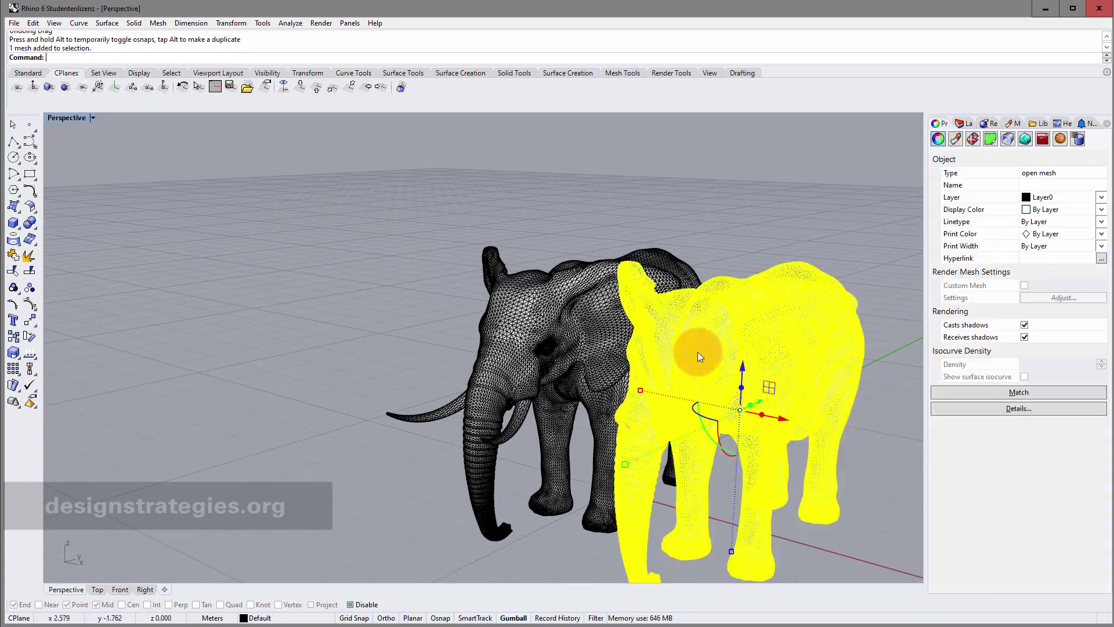
type("ReduceMesh")
key("Return")
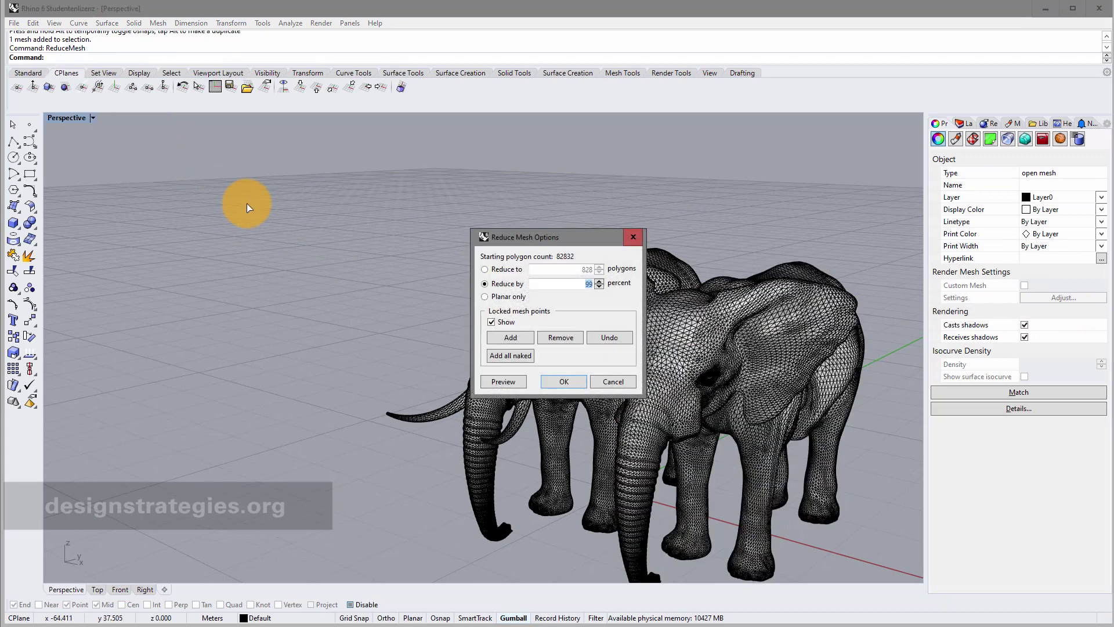
left_click_drag(515, 236, 369, 175)
left_click(341, 201)
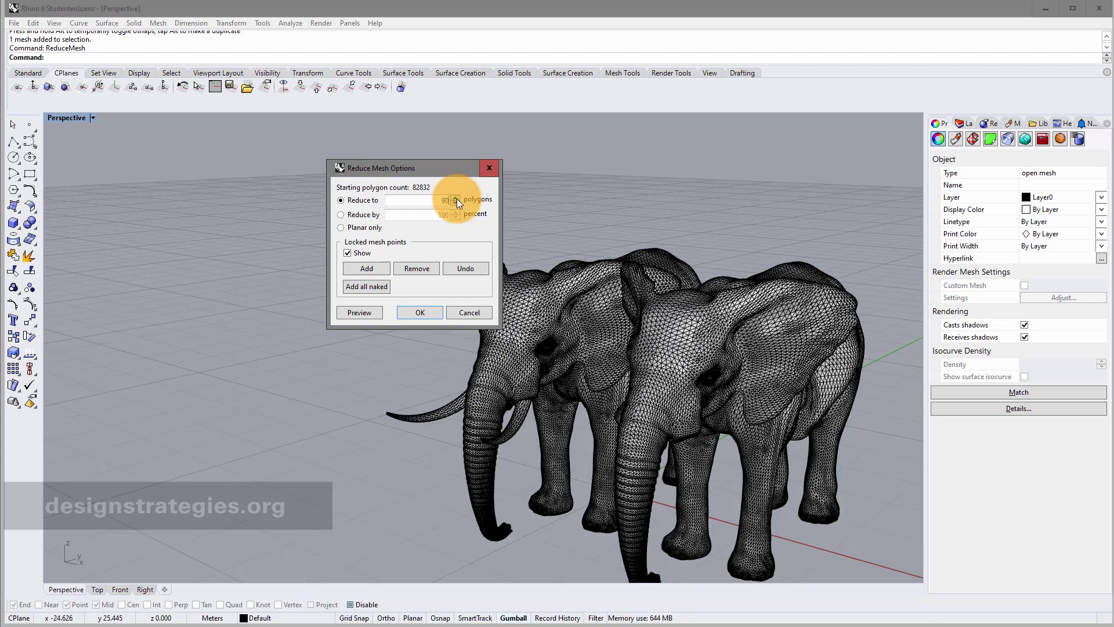
left_click(364, 315)
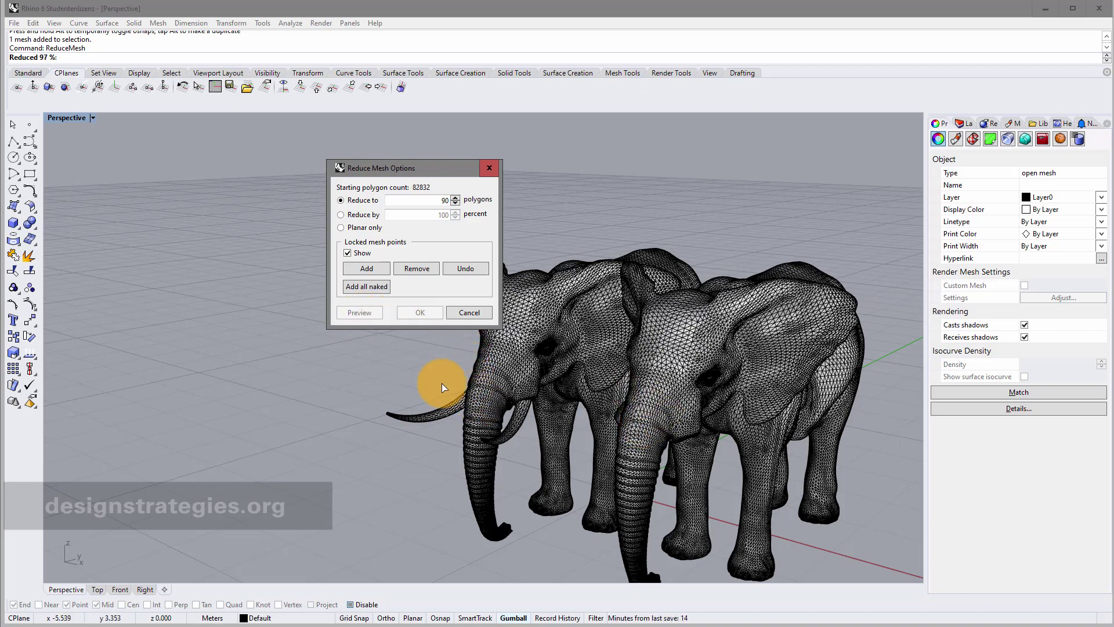
right_click_drag(786, 413, 794, 447)
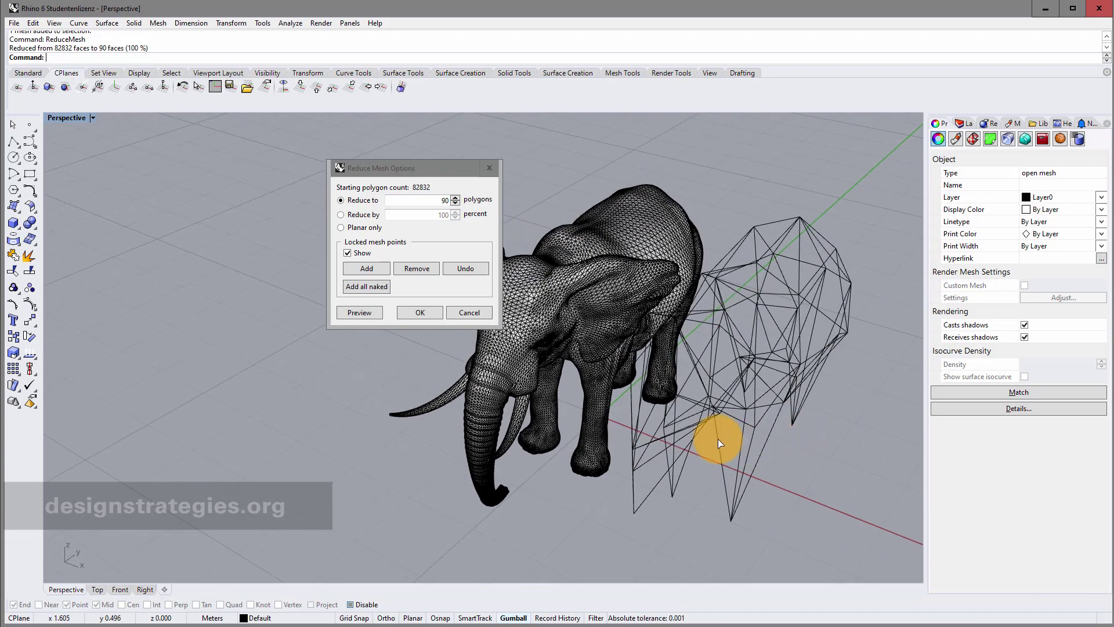
left_click(436, 210)
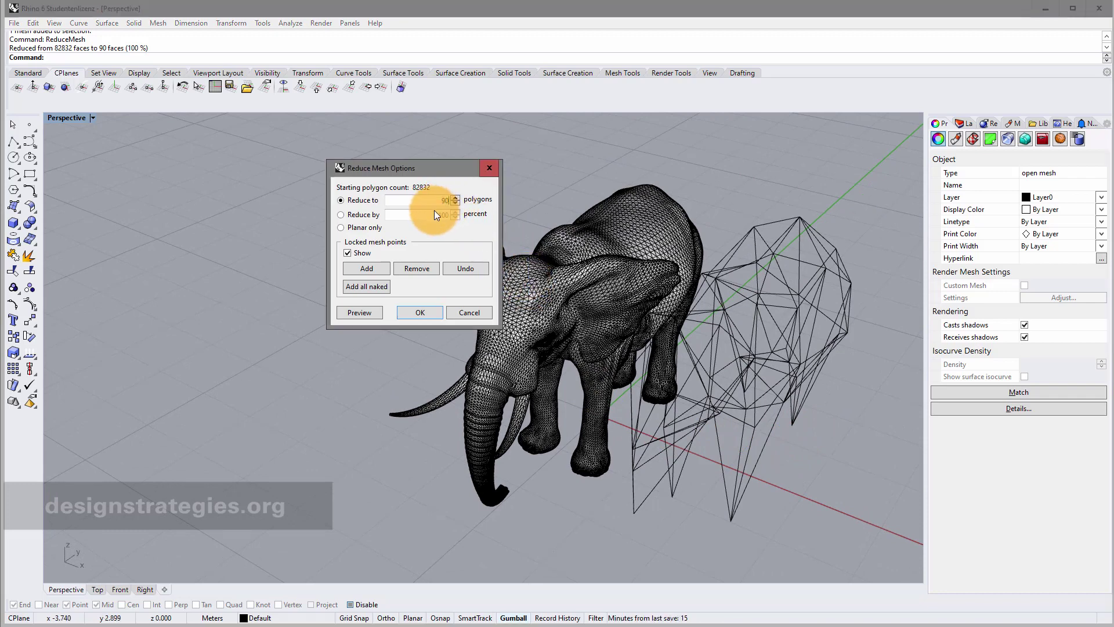
key("BackSpace")
key("BackSpace")
key("BackSpace")
type("140")
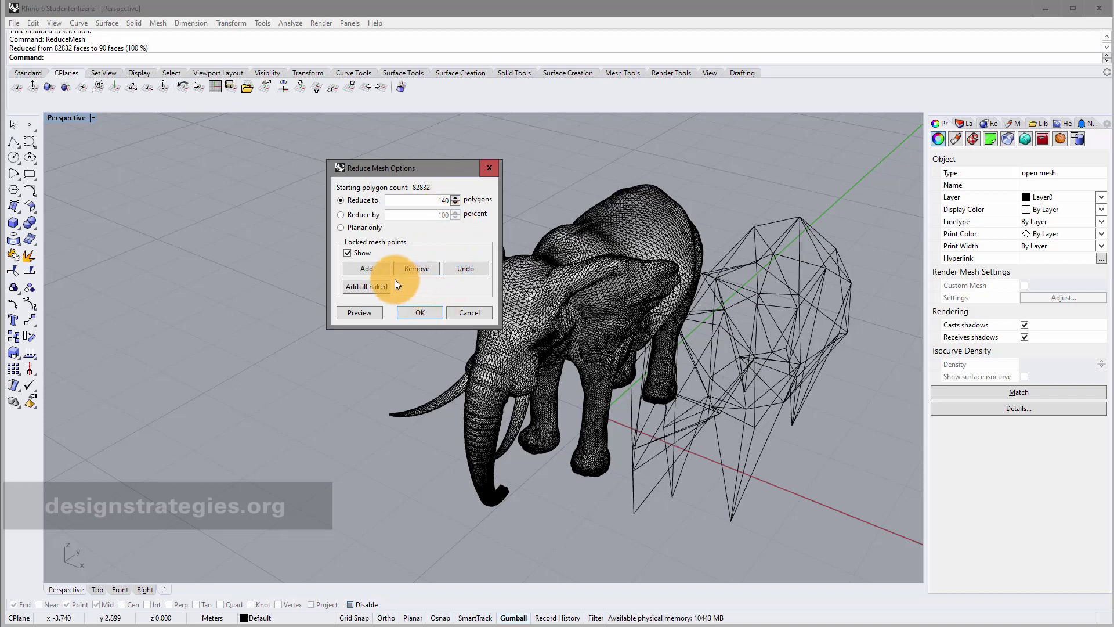
Select the elephant, start ReduceMesh, and move its options dialog aside
left_click(461, 314)
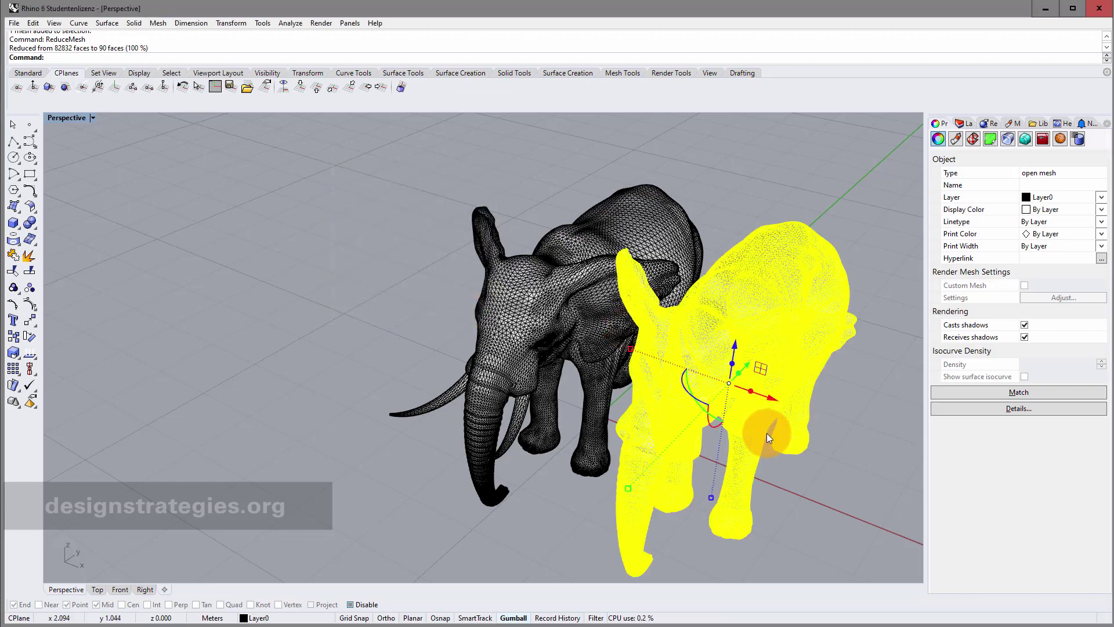
right_click_drag(764, 432, 256, 173)
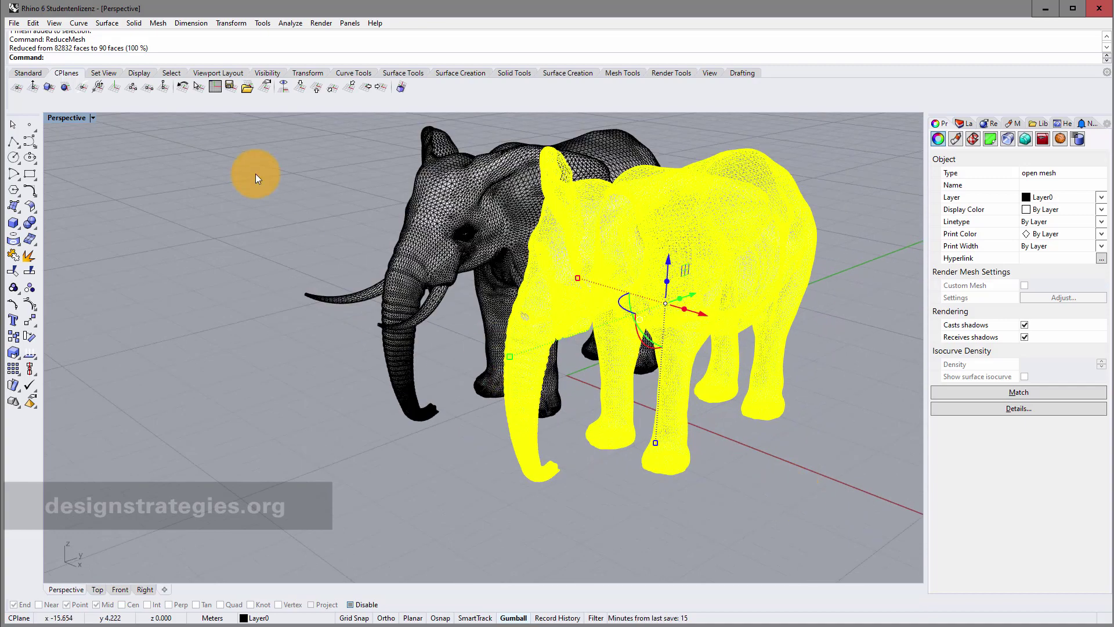
type("ReduceMesh")
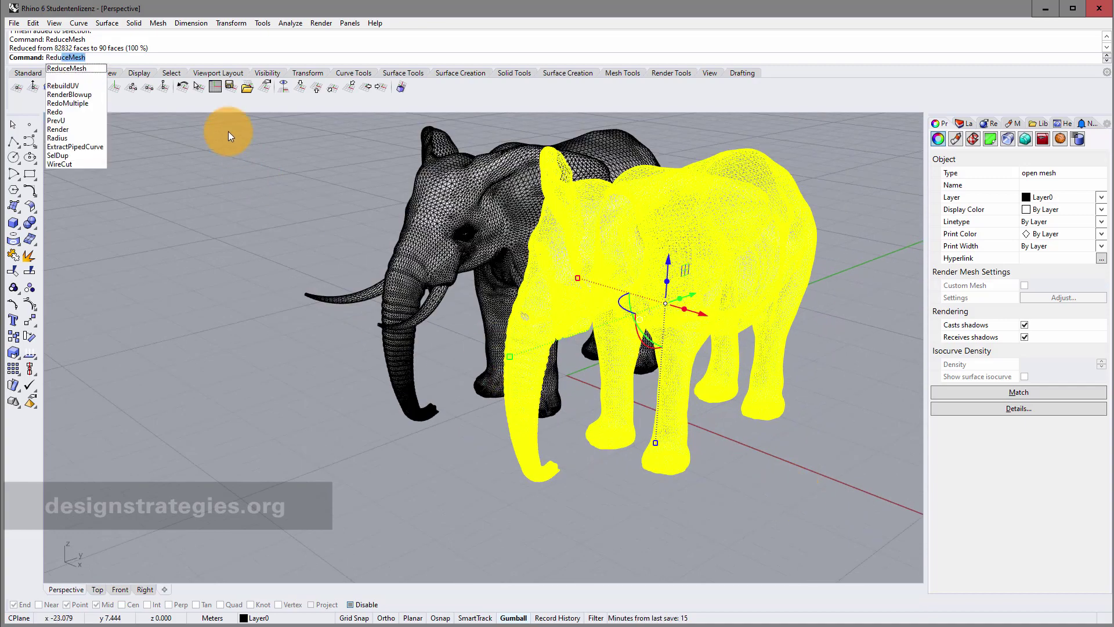
left_click(83, 68)
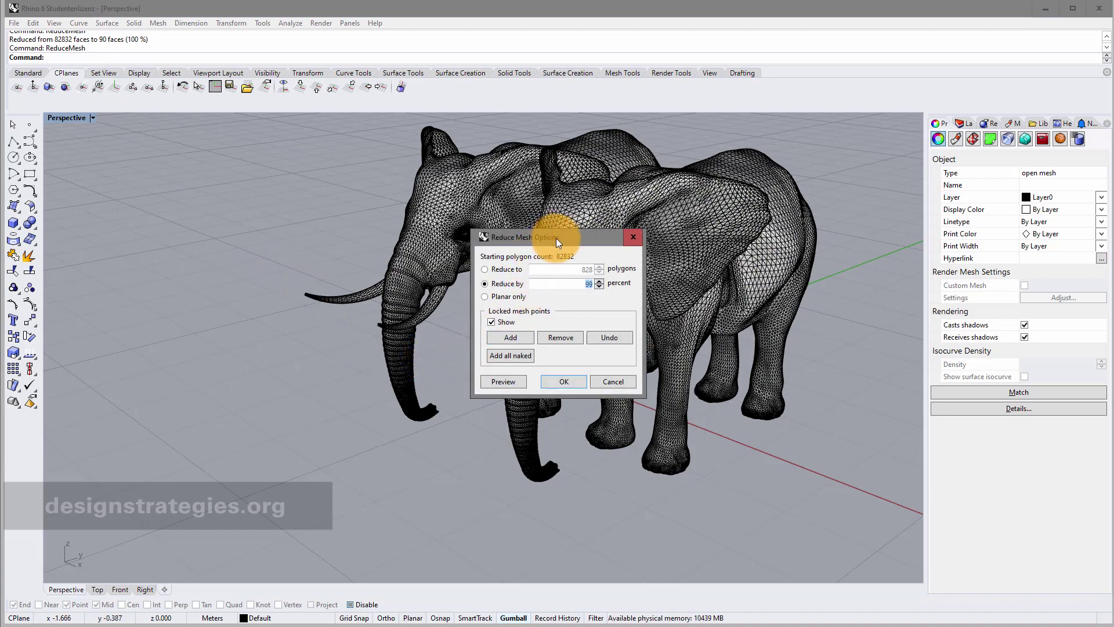
left_click_drag(556, 238, 313, 206)
Zoom and orbit to inspect the red locked points on the eye, trunk and mouth
scroll(634, 252, "up", 5)
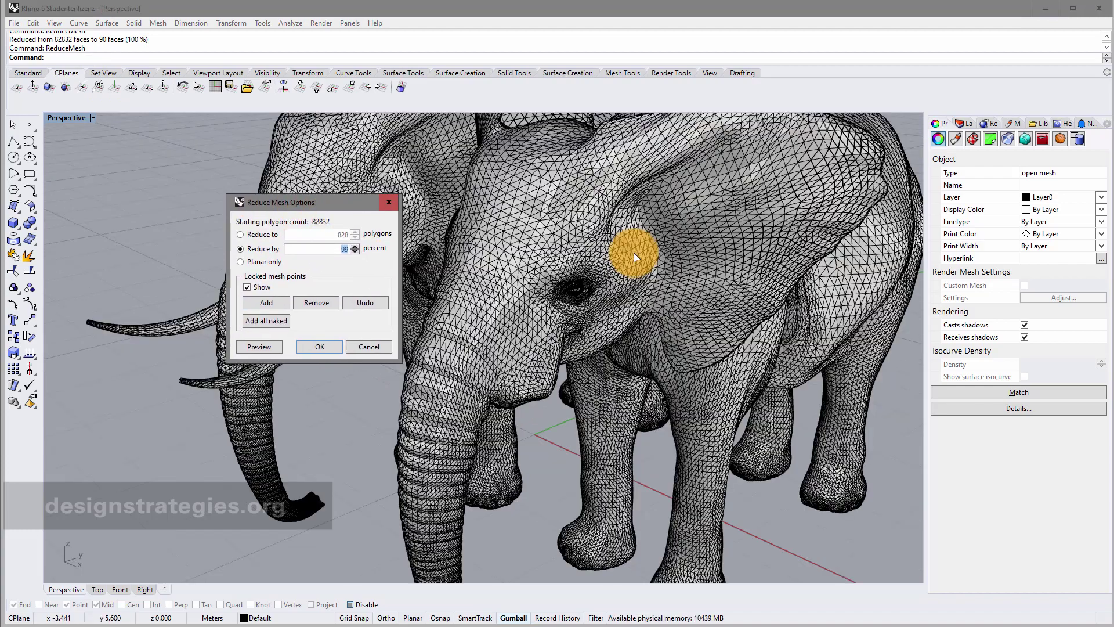
scroll(577, 347, "down", 5)
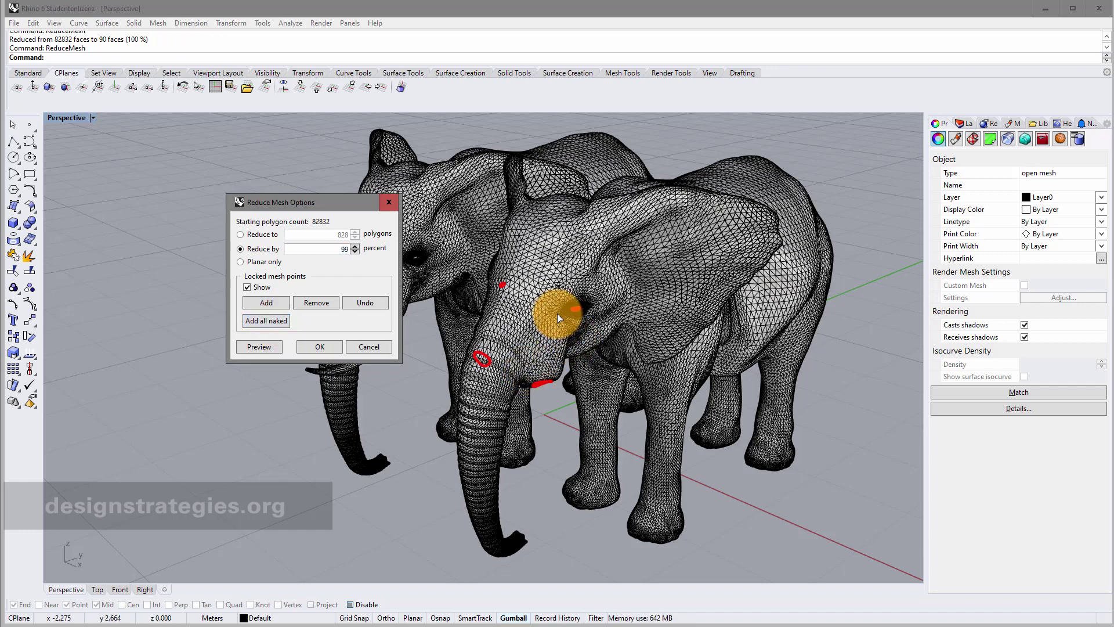
scroll(518, 329, "up", 4)
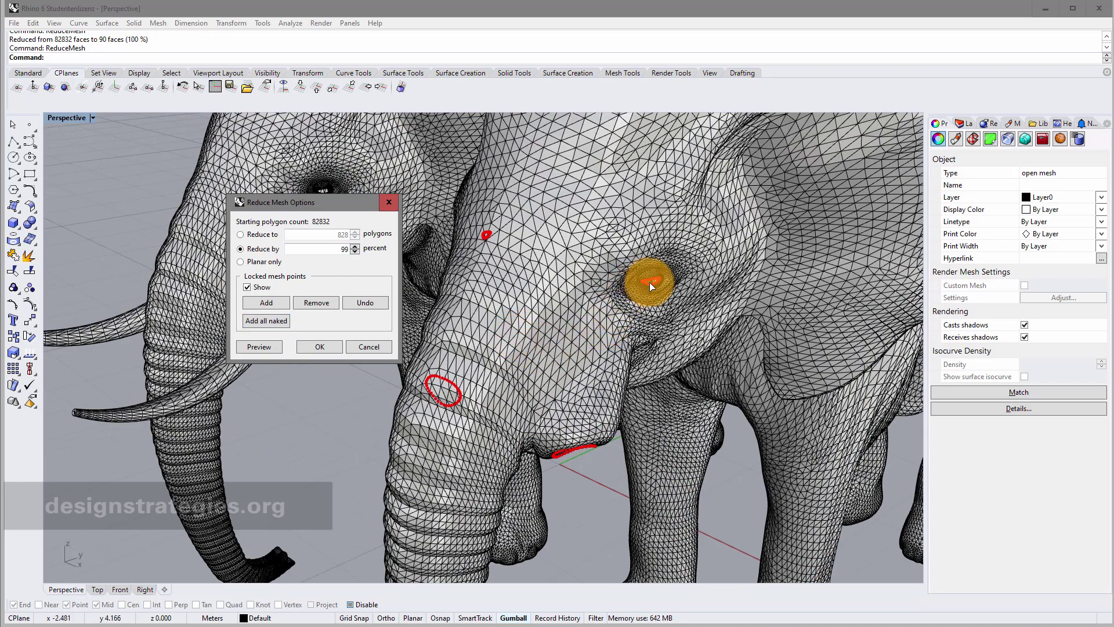
scroll(649, 282, "up", 5)
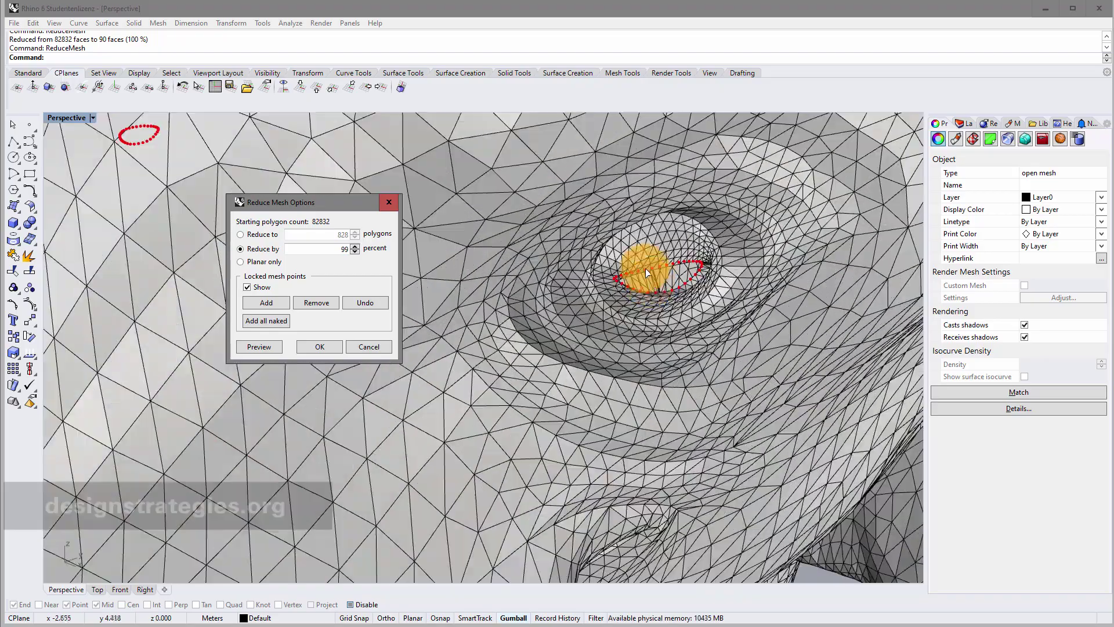
scroll(716, 364, "down", 10)
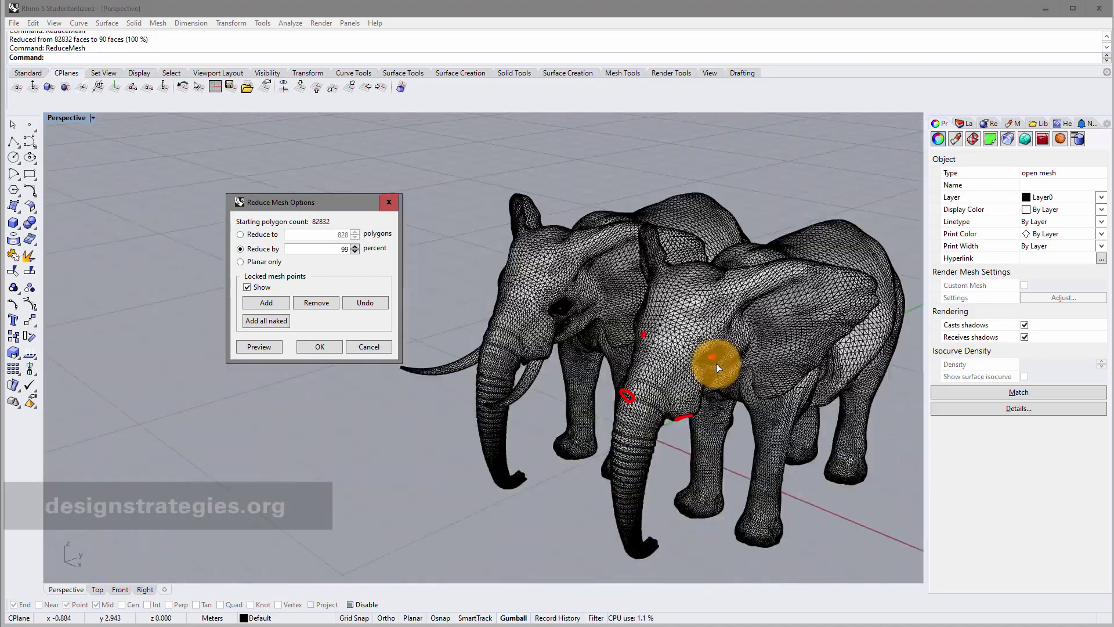
right_click_drag(672, 443, 654, 357)
scroll(674, 330, "up", 5)
scroll(669, 348, "up", 4)
scroll(664, 407, "down", 5)
scroll(655, 357, "down", 3)
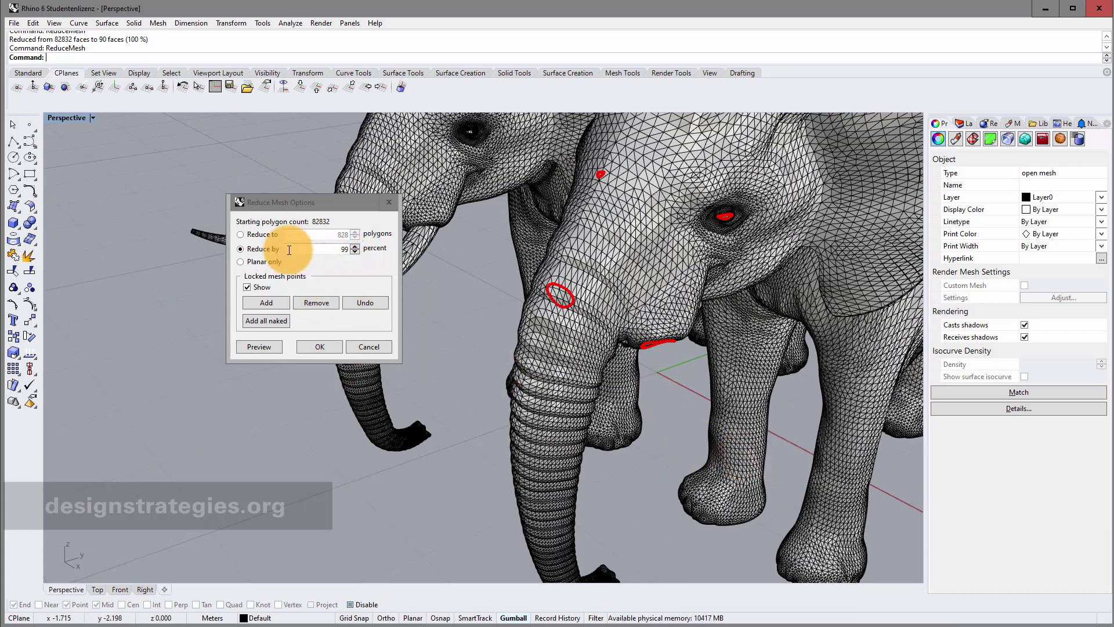
Preview the 99 percent reduction to 828 faces, check the legs, then cancel it
left_click(345, 249)
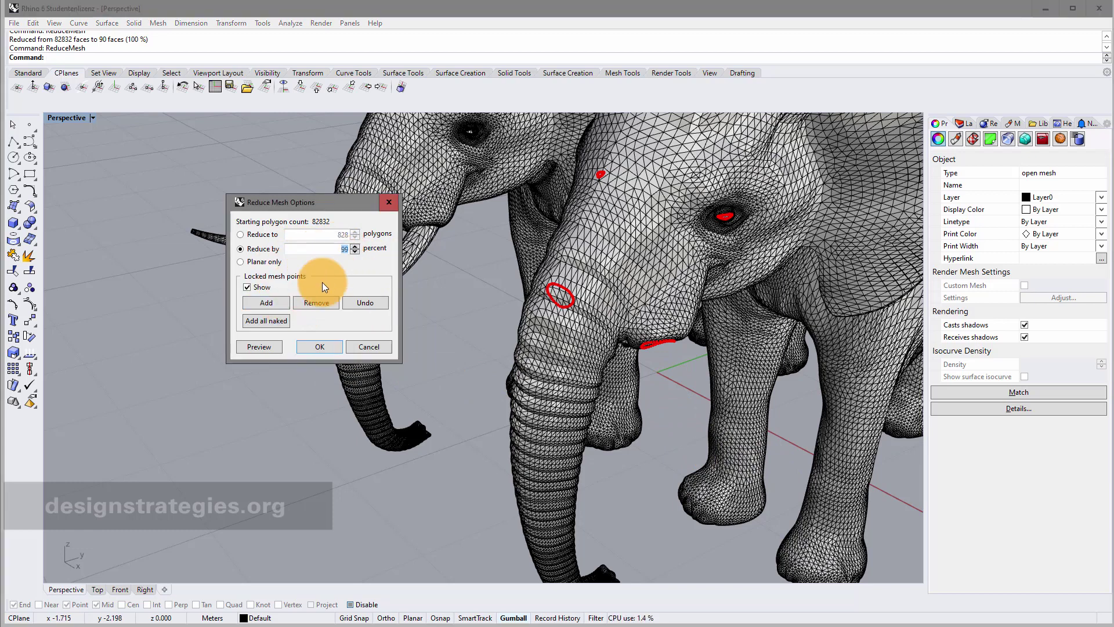
left_click(266, 346)
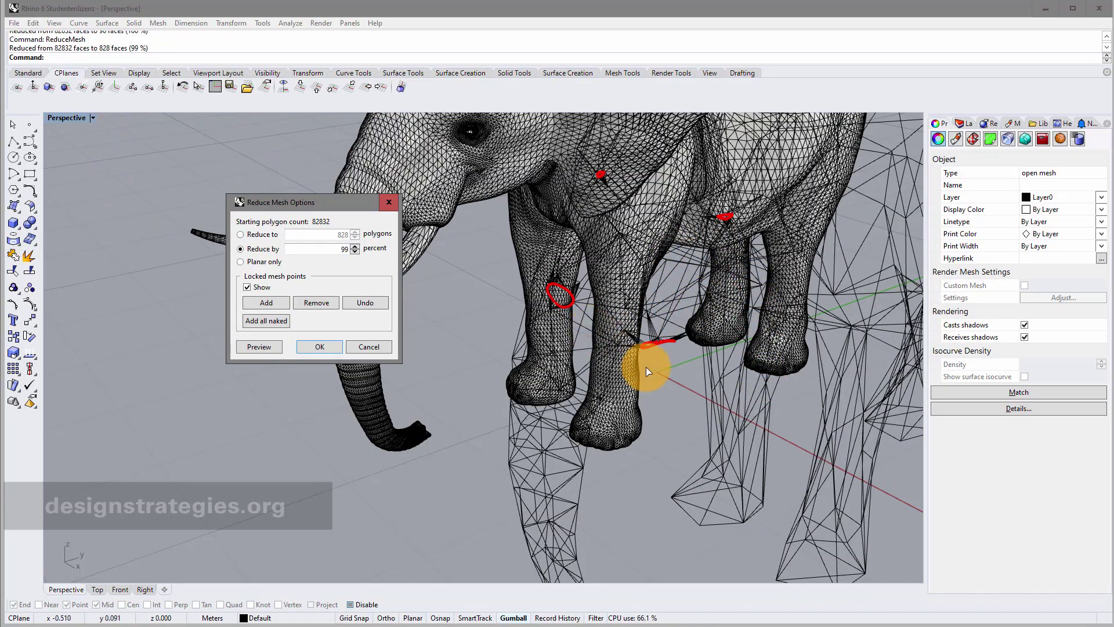
right_click_drag(659, 380, 655, 343)
scroll(656, 342, "up", 5)
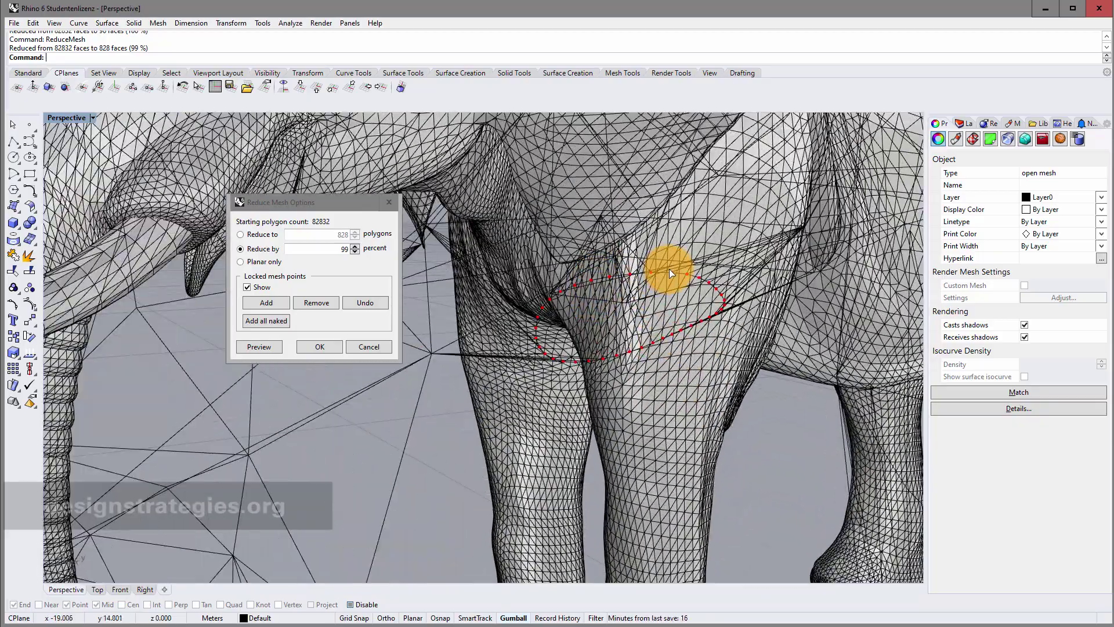
scroll(670, 269, "down", 5)
right_click_drag(669, 268, 679, 331)
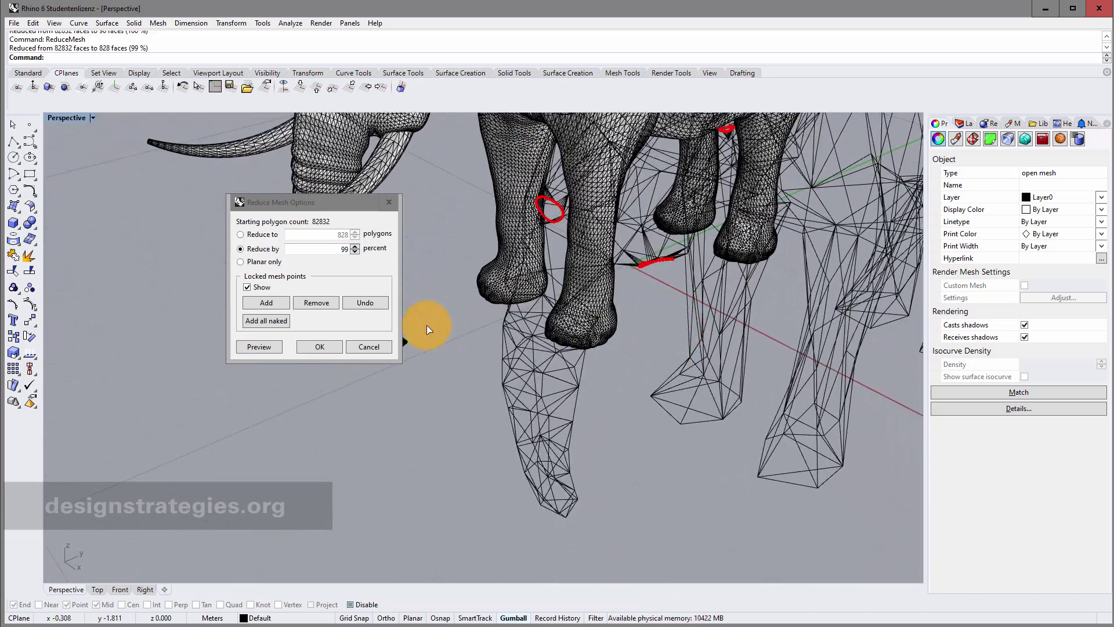
left_click(329, 347)
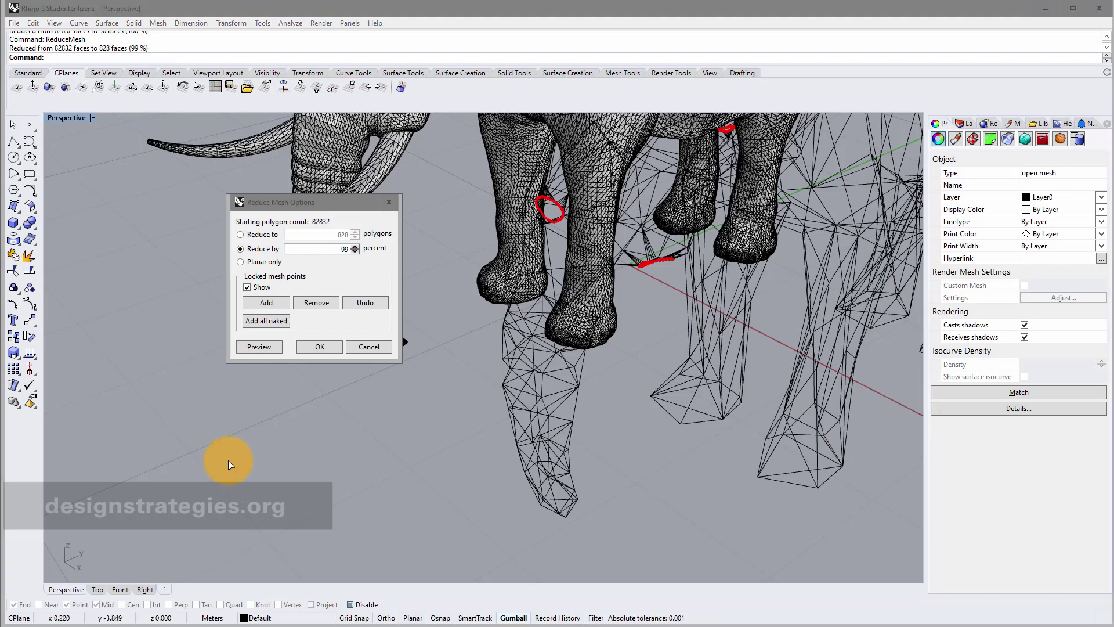
Cancel the pending reduction so the elephant stays at full density, then deselect it
left_click(344, 347)
left_click(366, 347)
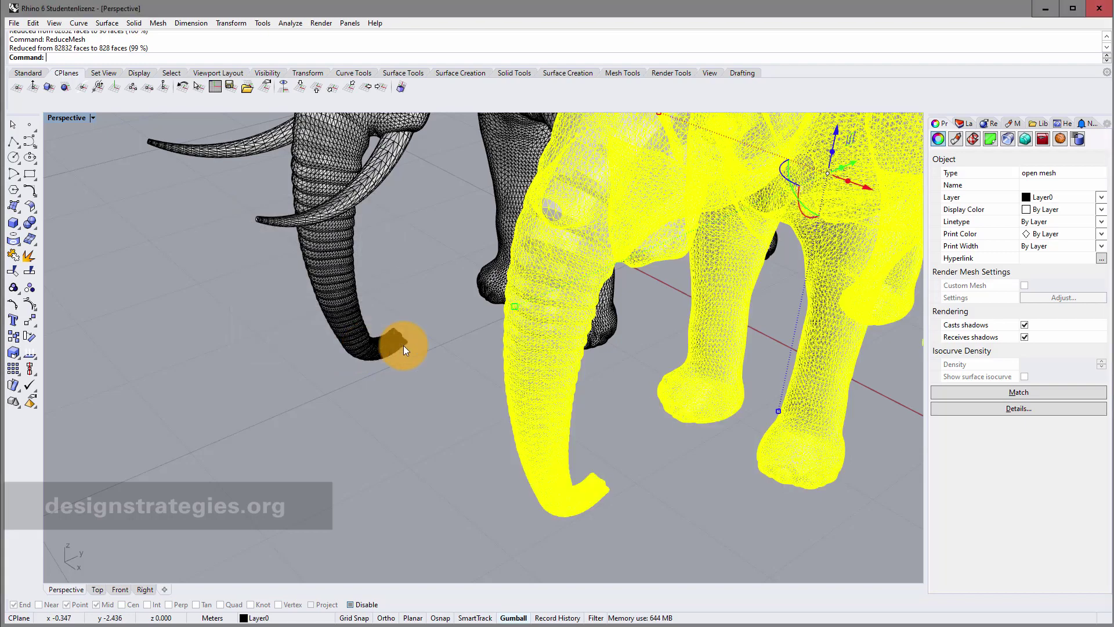
right_click_drag(442, 346, 627, 286)
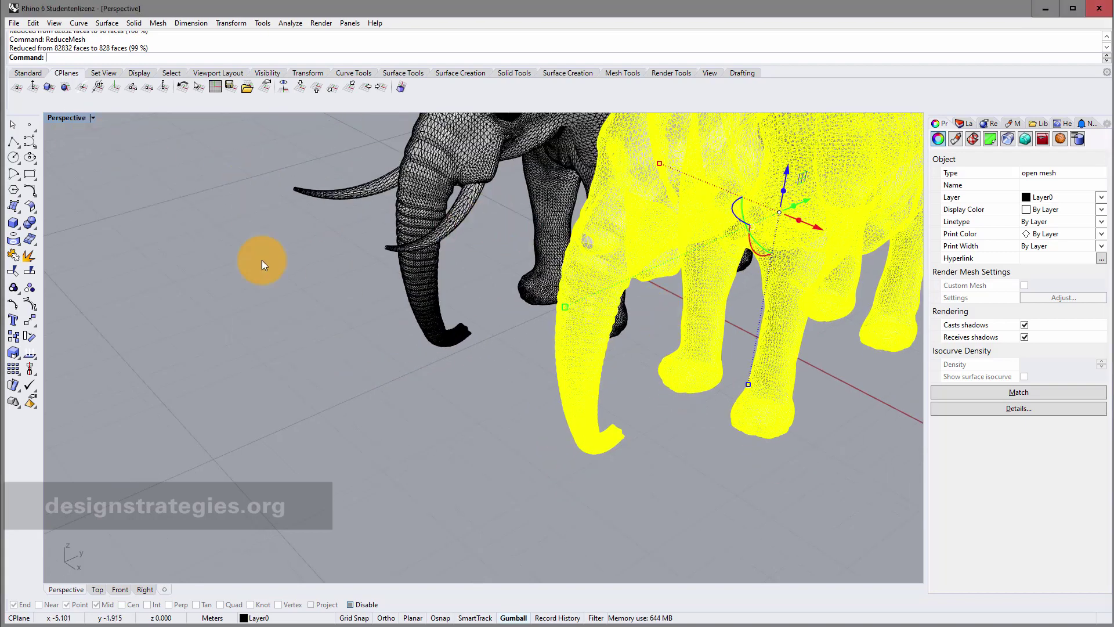
left_click(274, 343)
right_click_drag(772, 198, 851, 197)
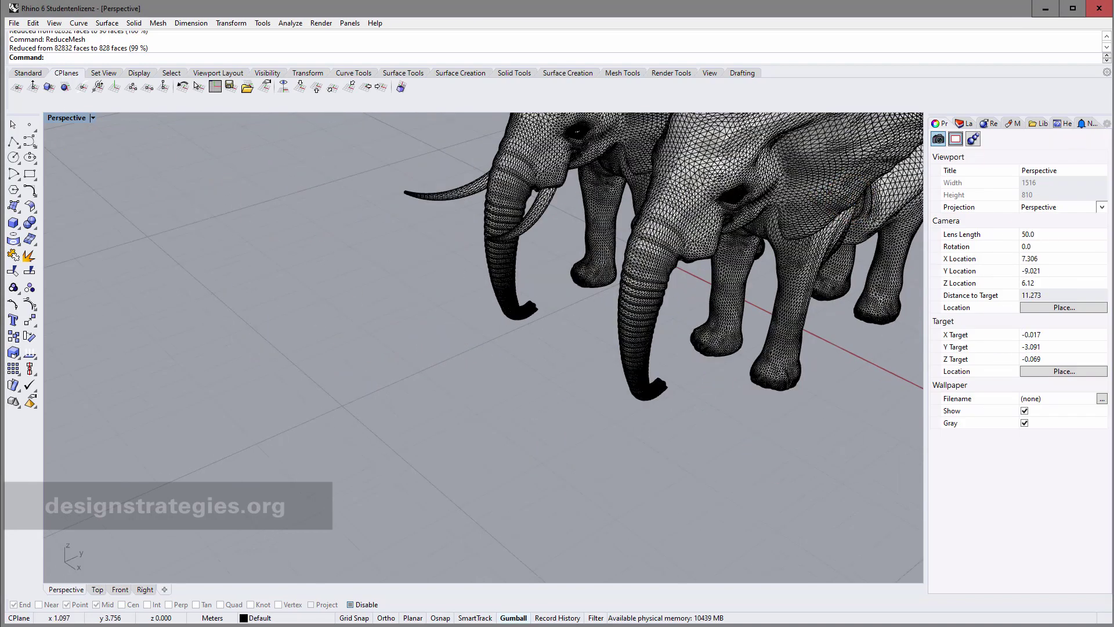
Start the ReduceMesh command again from the command line
left_click(99, 59)
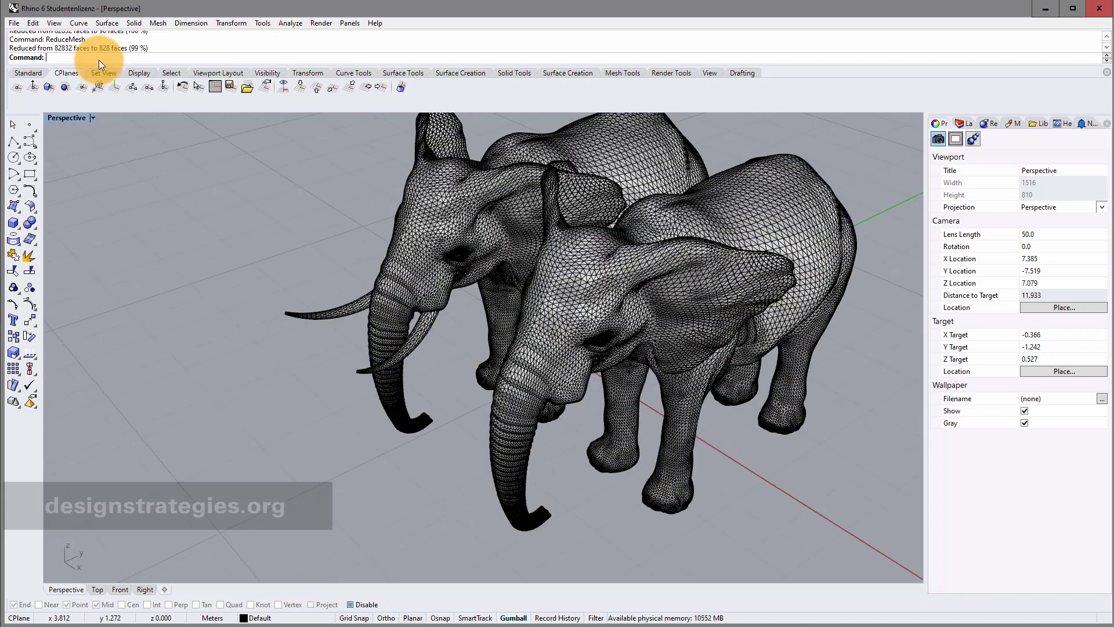
type("R")
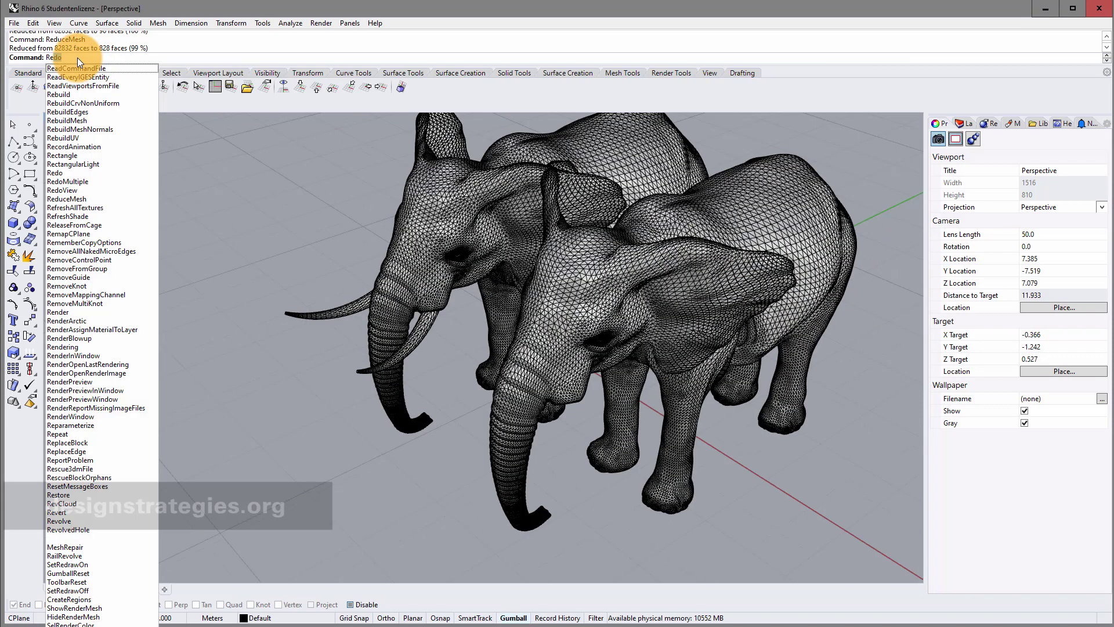
type("ed")
type("u")
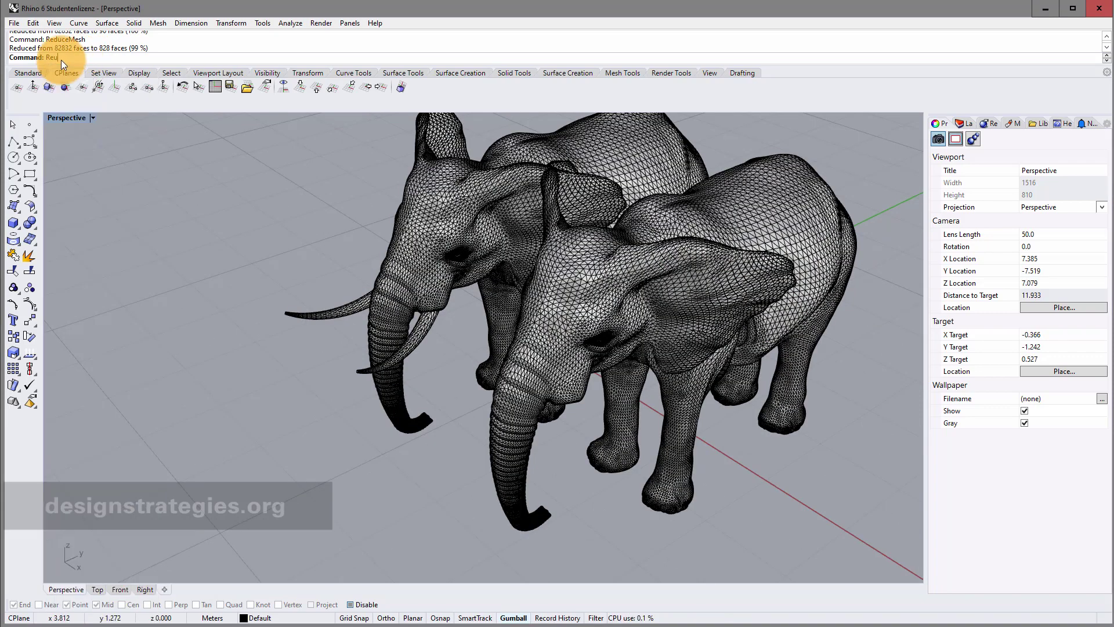
key("BackSpace")
type("duceMesh")
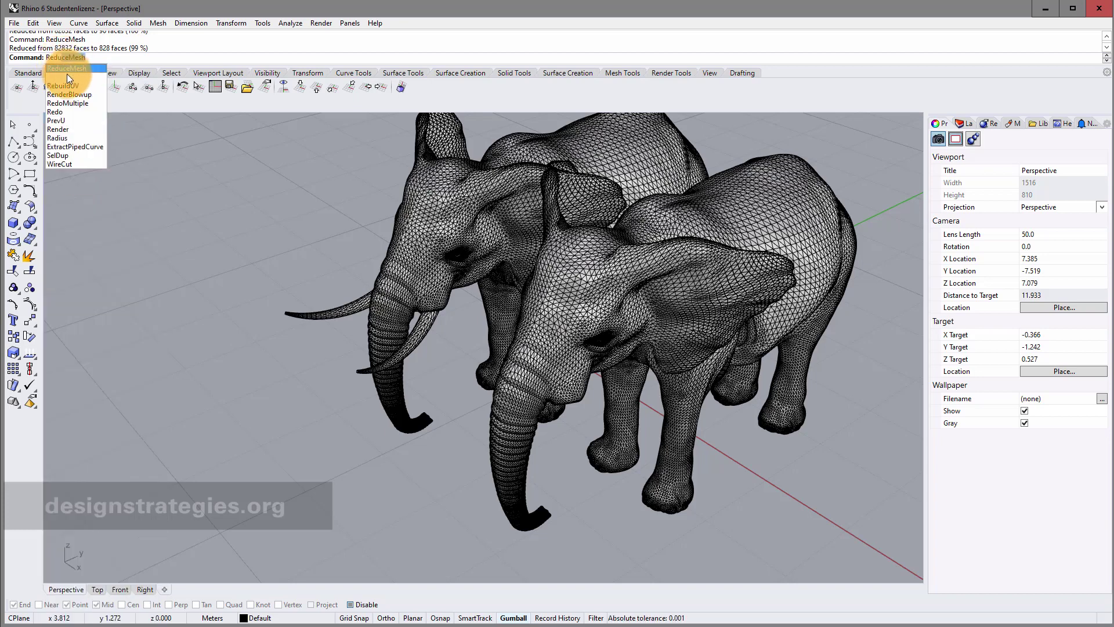
left_click(68, 68)
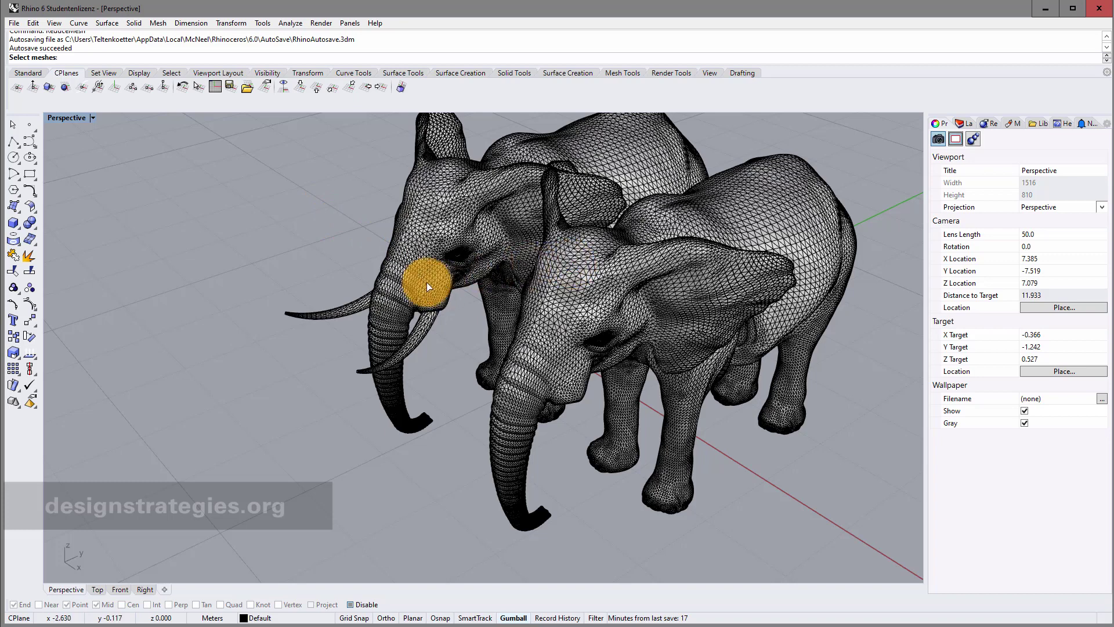
Select the front elephant for reduction and lock all its naked edge points
left_click(704, 303)
right_click(704, 305)
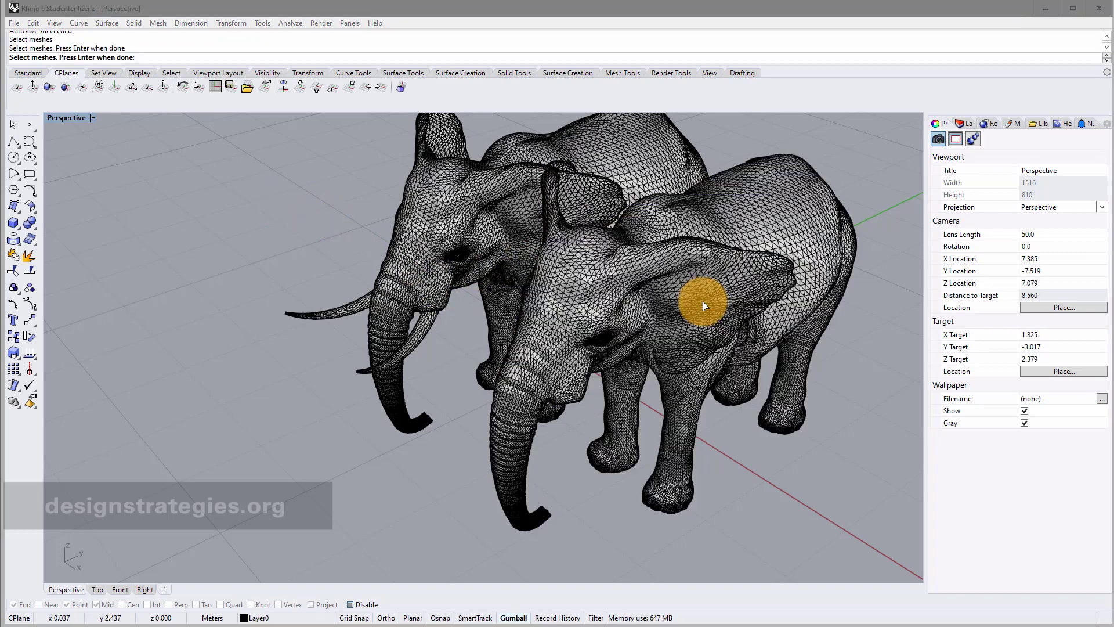
left_click(511, 356)
left_click_drag(572, 241, 376, 249)
right_click_drag(716, 513, 662, 370)
scroll(657, 410, "up", 3)
Add locked points on both front feet of the front elephant
left_click(332, 346)
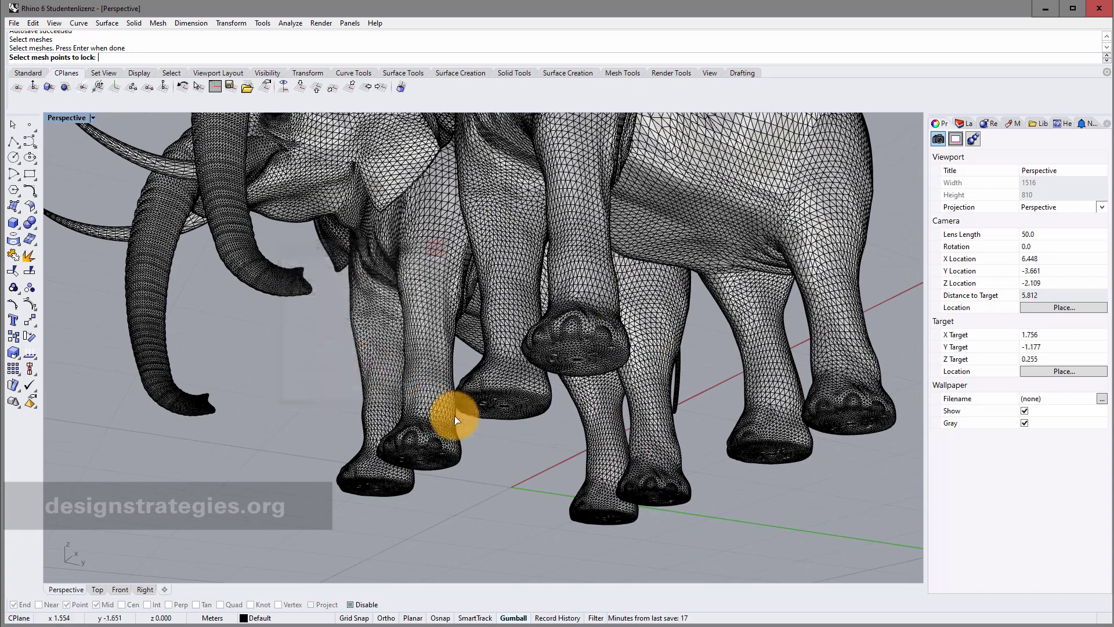
right_click_drag(510, 461, 527, 474)
left_click(534, 409)
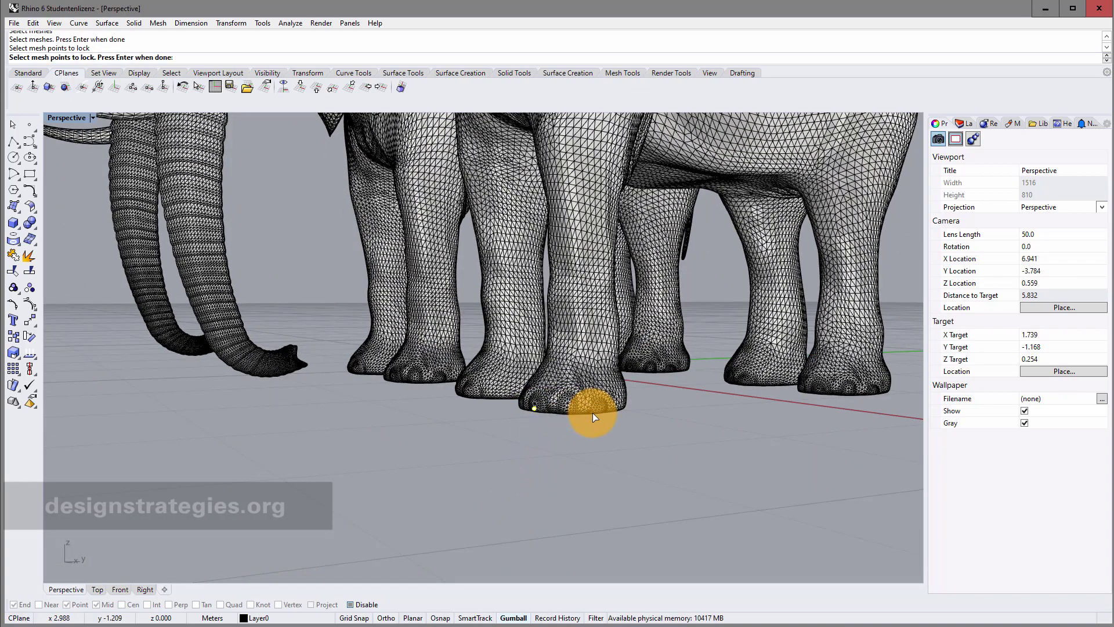
left_click(593, 414)
right_click_drag(601, 413, 591, 385)
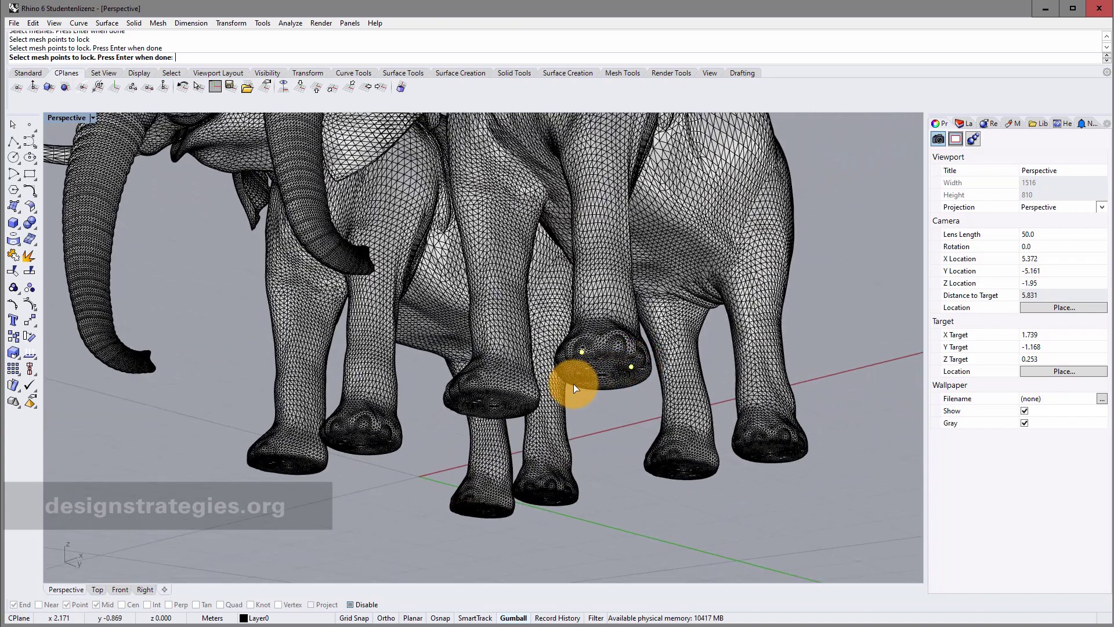
left_click(573, 384)
left_click(608, 389)
left_click(491, 388)
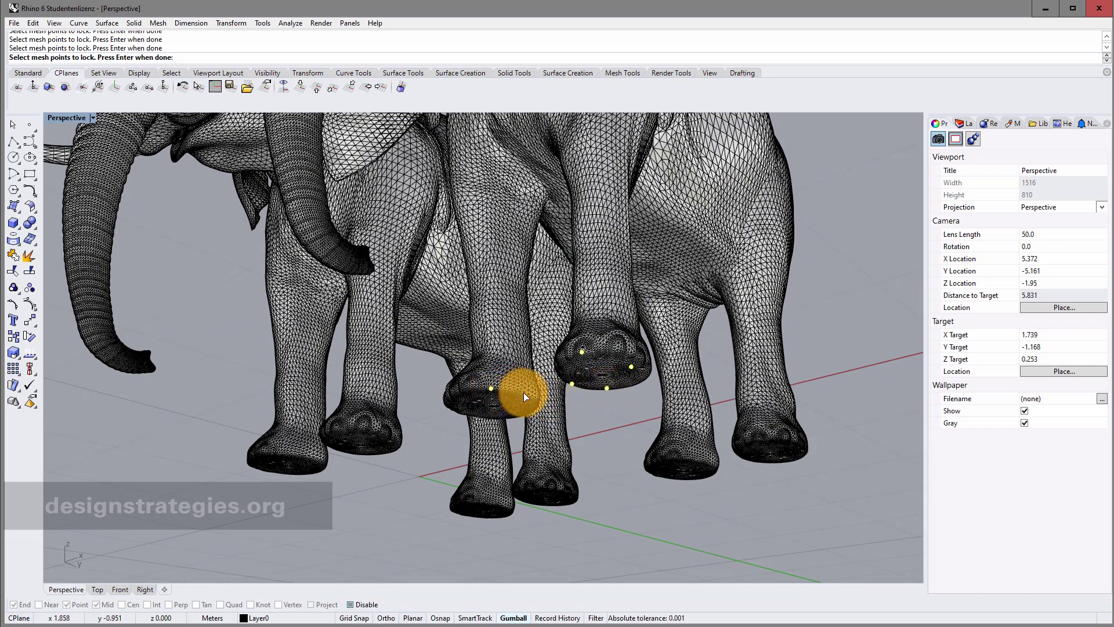
left_click(461, 410)
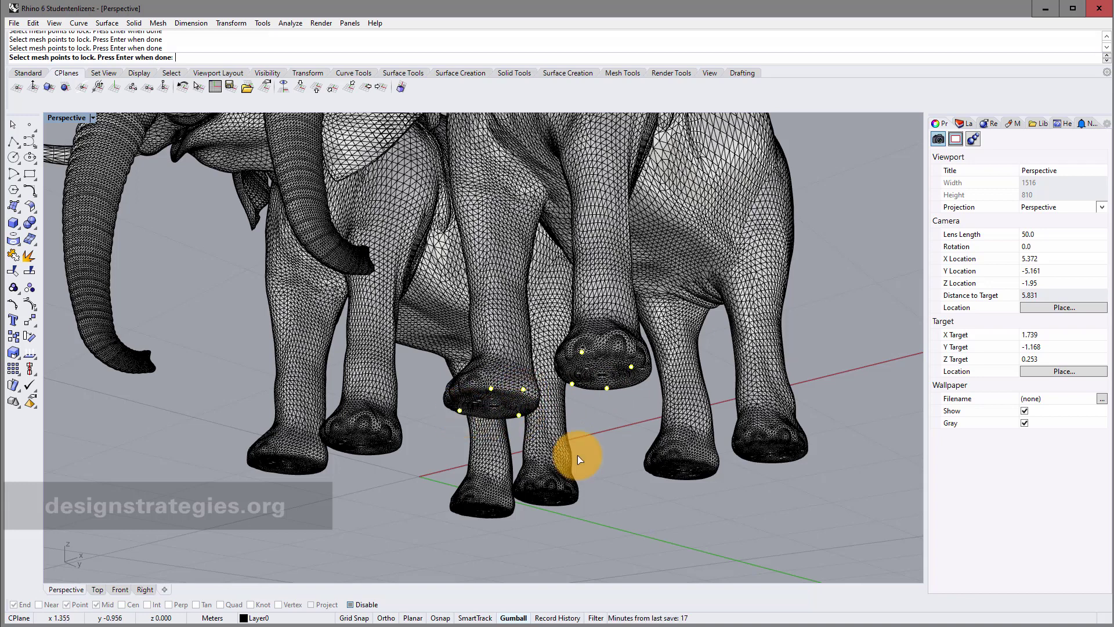
Add locked points on both rear feet and at the trunk tip
left_click(709, 463)
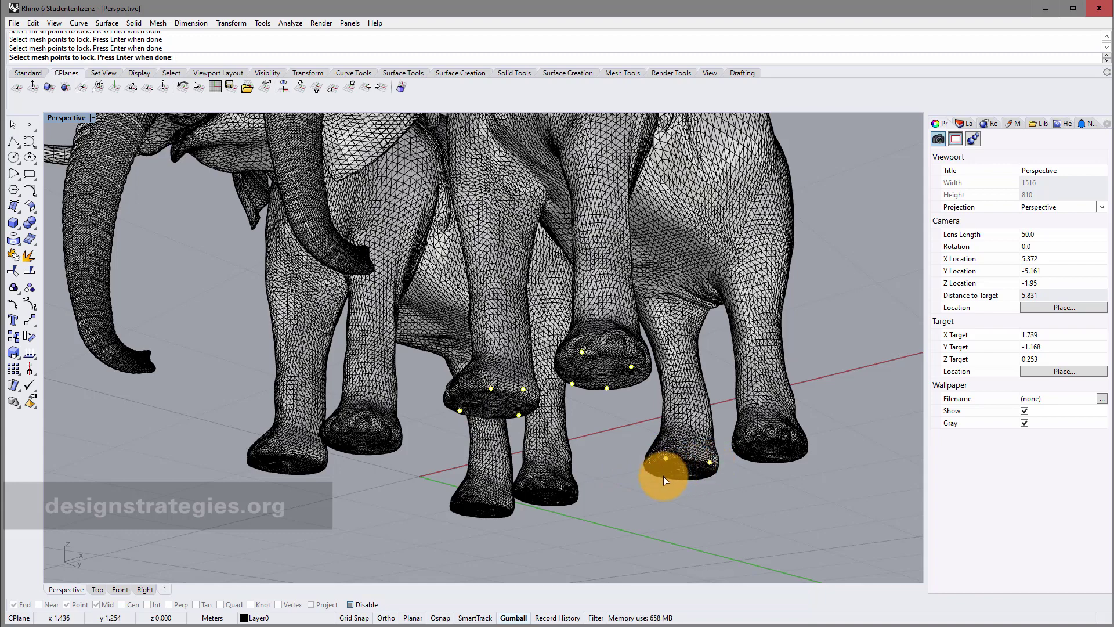
left_click(686, 480)
left_click(771, 450)
scroll(716, 391, "down", 10)
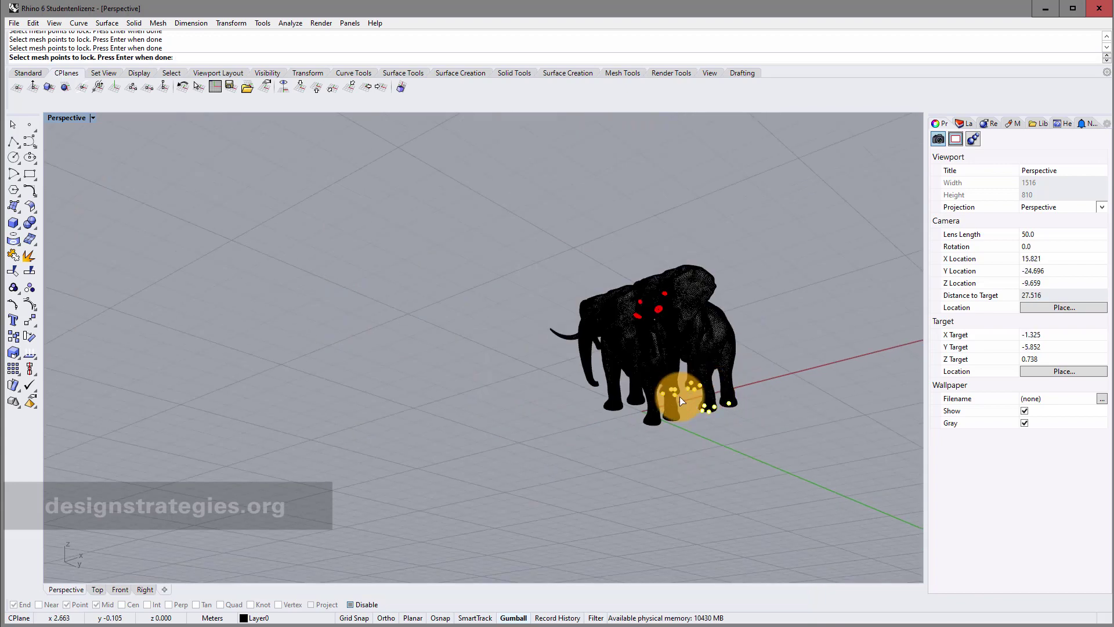
scroll(682, 341, "up", 8)
right_click_drag(644, 389, 606, 440)
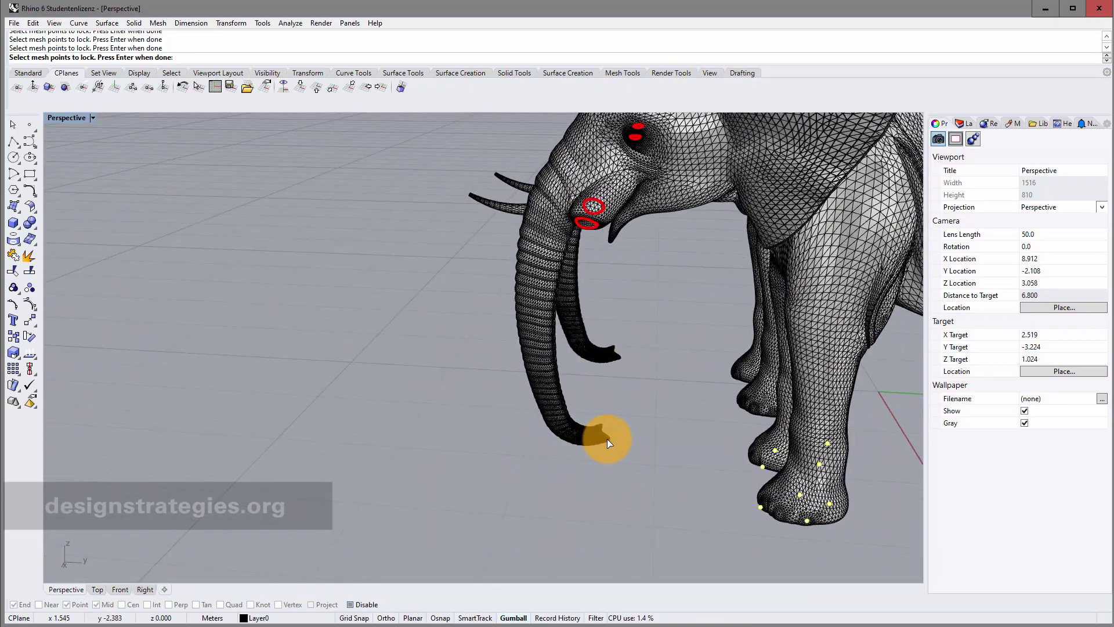
left_click(607, 439)
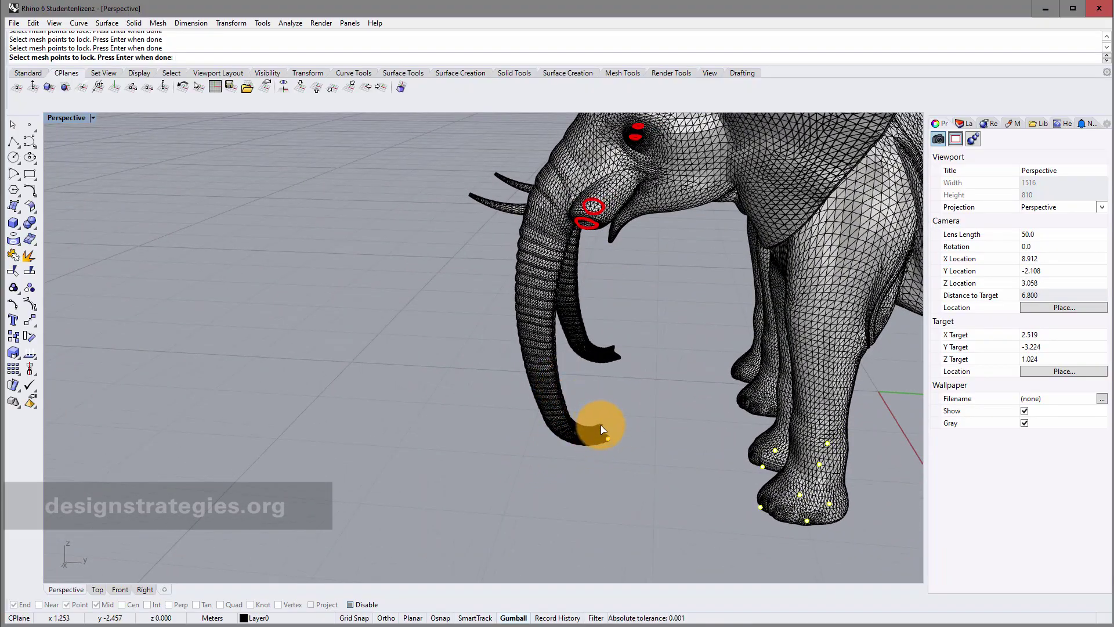
left_click(602, 423)
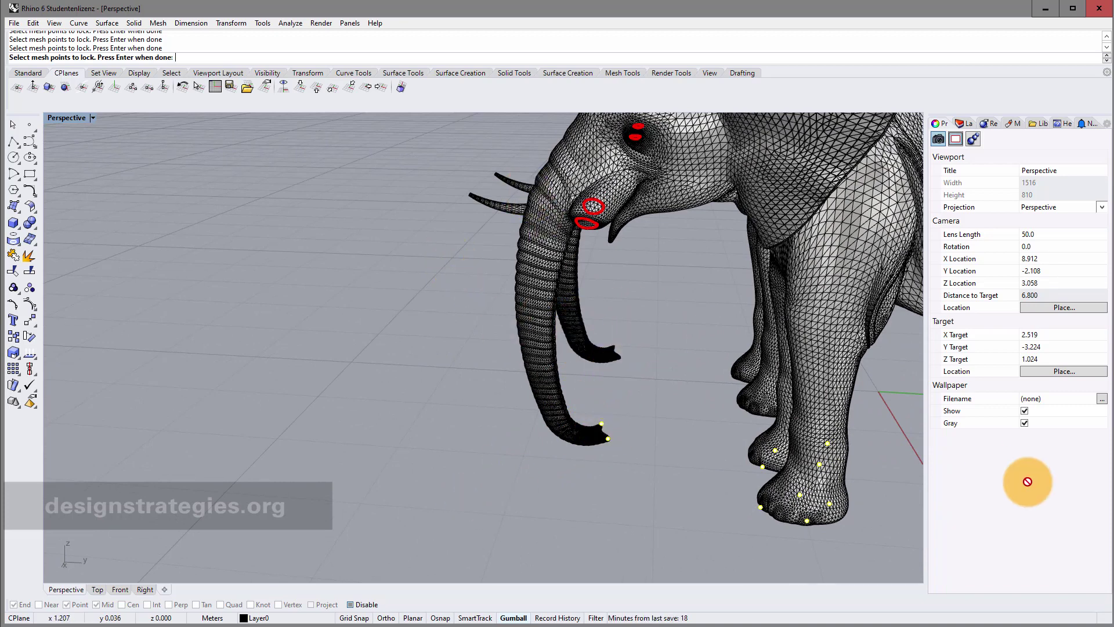
left_click(574, 350)
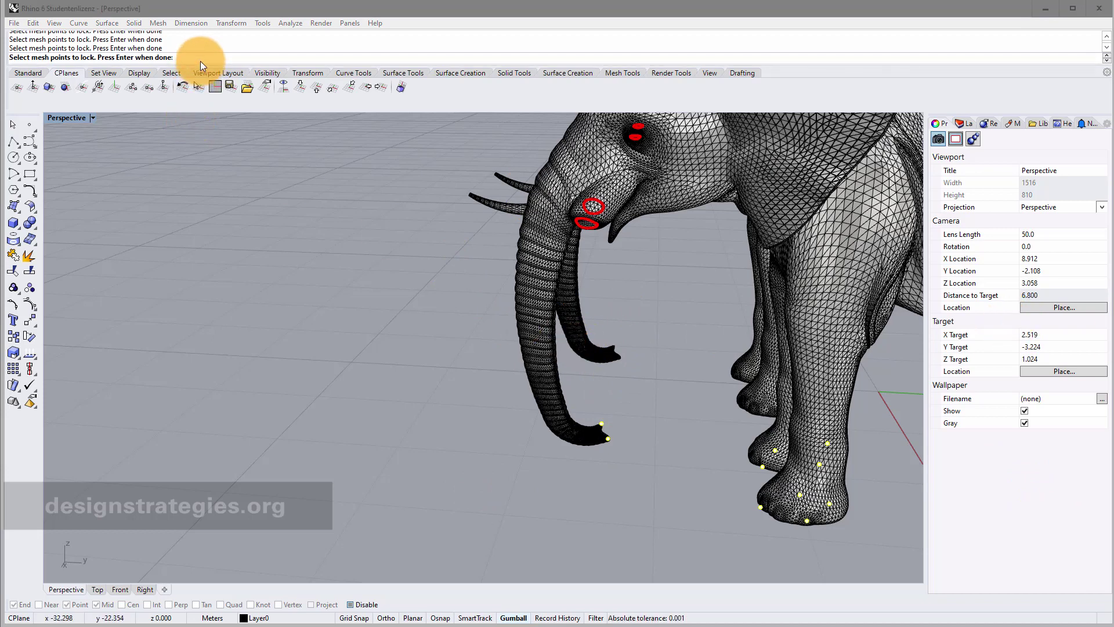
Finish locking points and preview a 99 percent reduction to 828 faces, inspecting the result
key("Return")
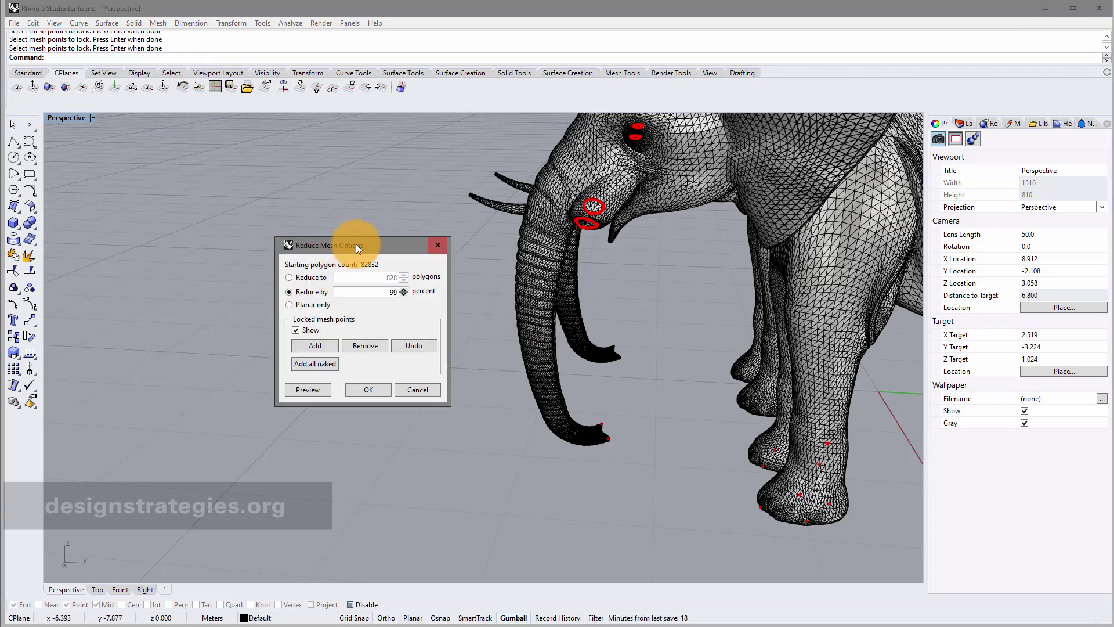
left_click_drag(363, 245, 307, 248)
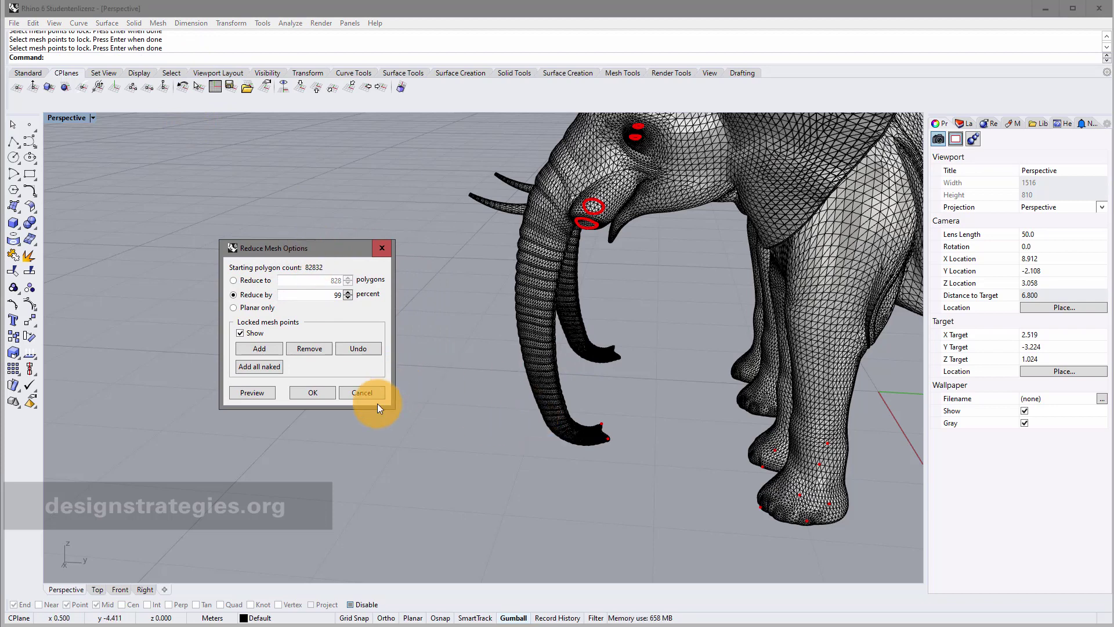
scroll(652, 300, "down", 5)
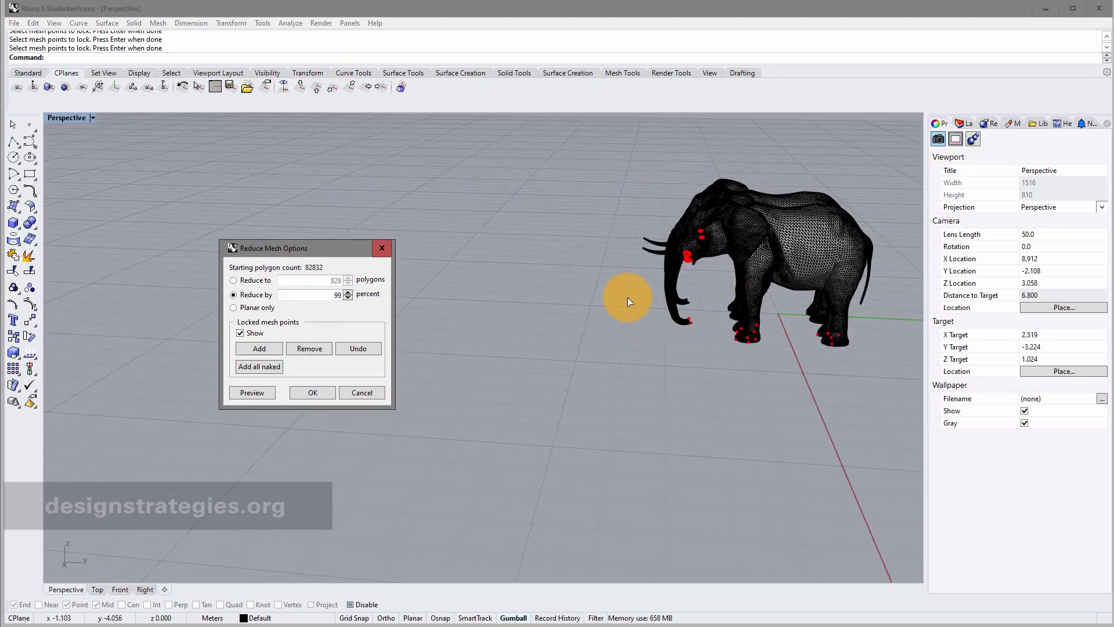
left_click(263, 392)
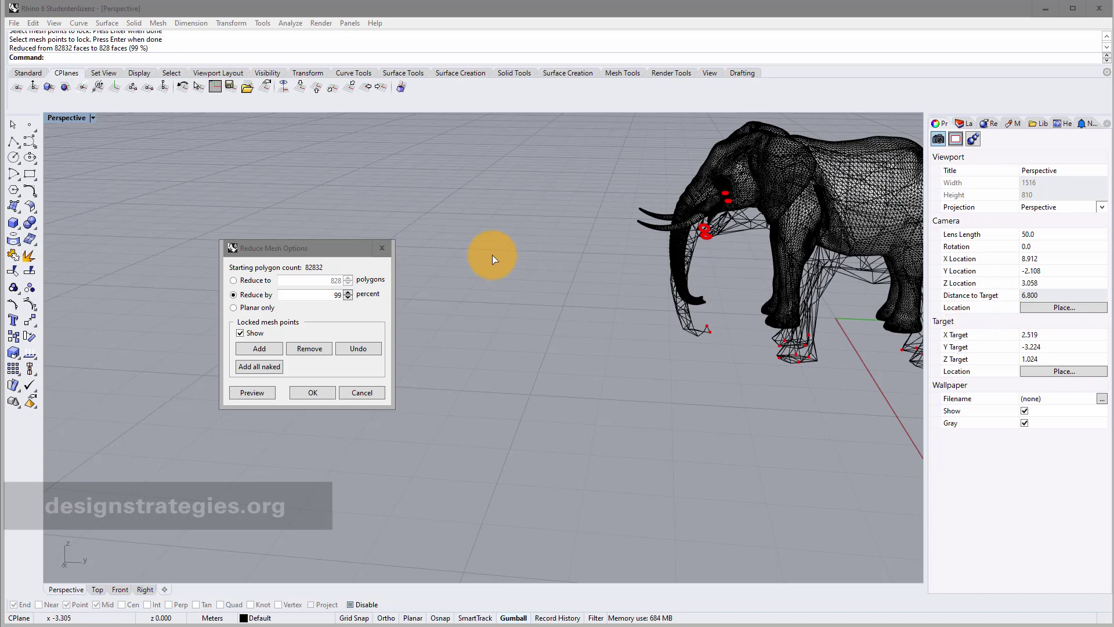
scroll(481, 248, "down", 8)
scroll(572, 235, "up", 10)
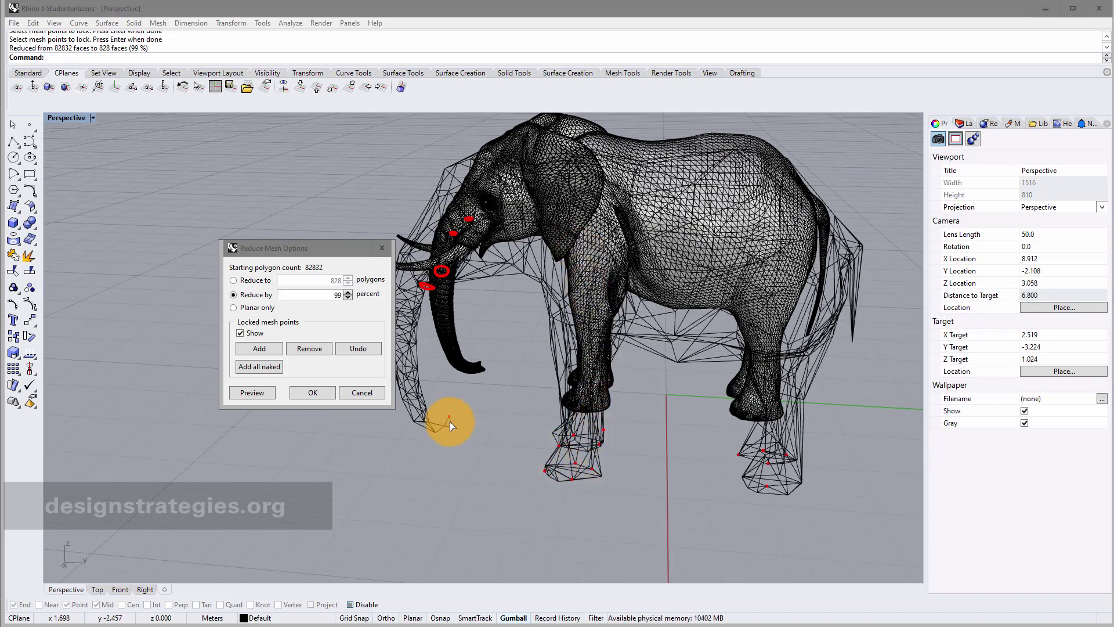
right_click_drag(609, 488, 646, 501)
scroll(650, 500, "up", 3)
scroll(650, 501, "up", 2)
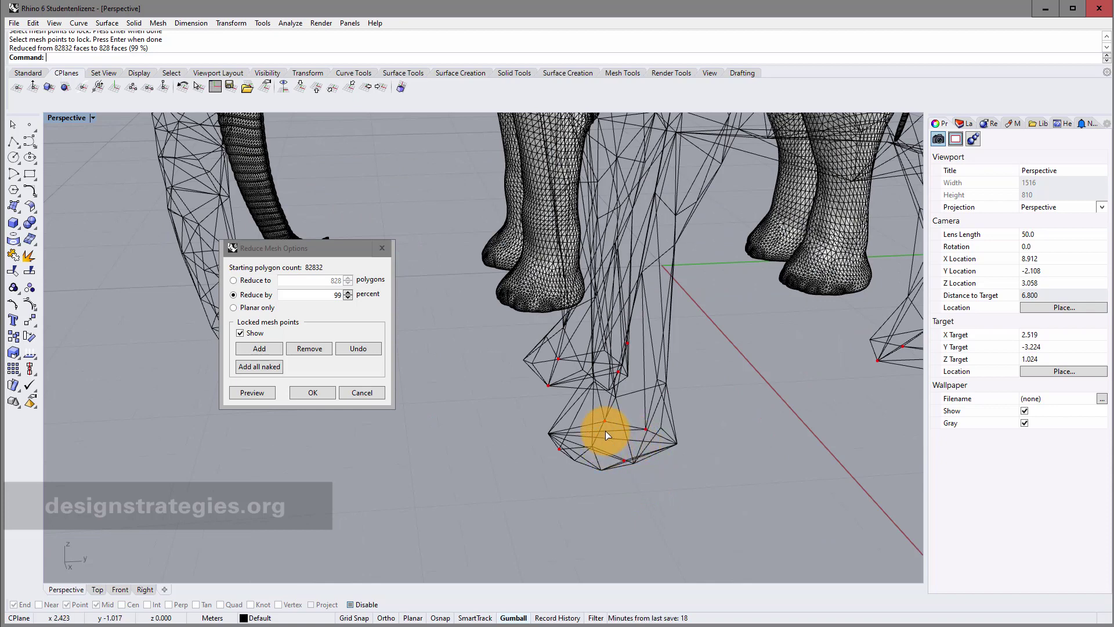
scroll(683, 358, "down", 5)
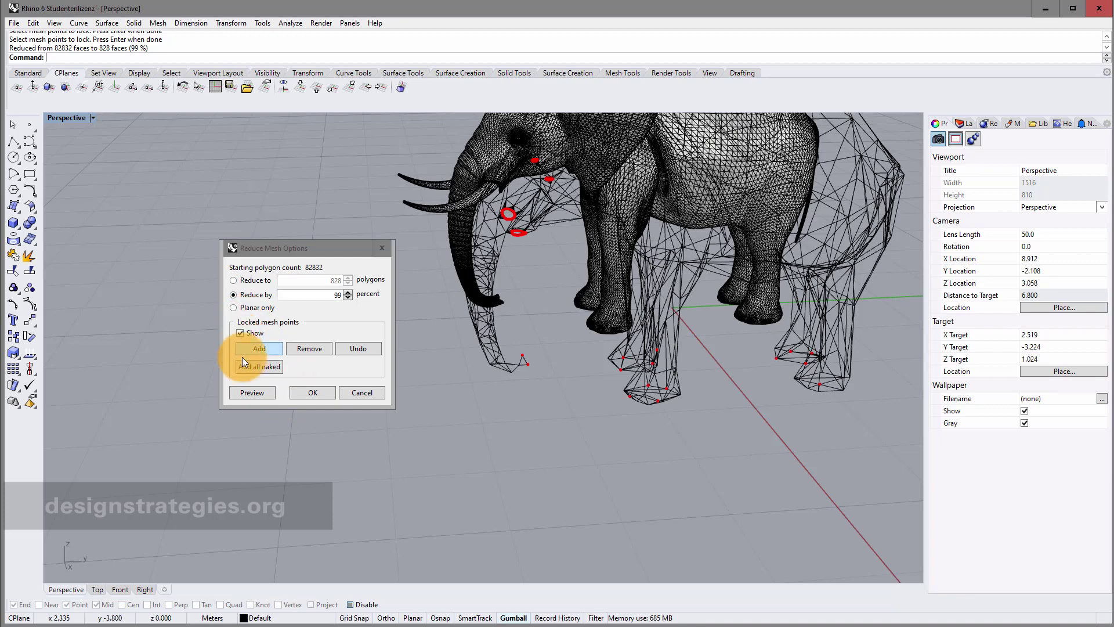
Apply the 99 percent reduction to the front elephant and deselect it
left_click(313, 392)
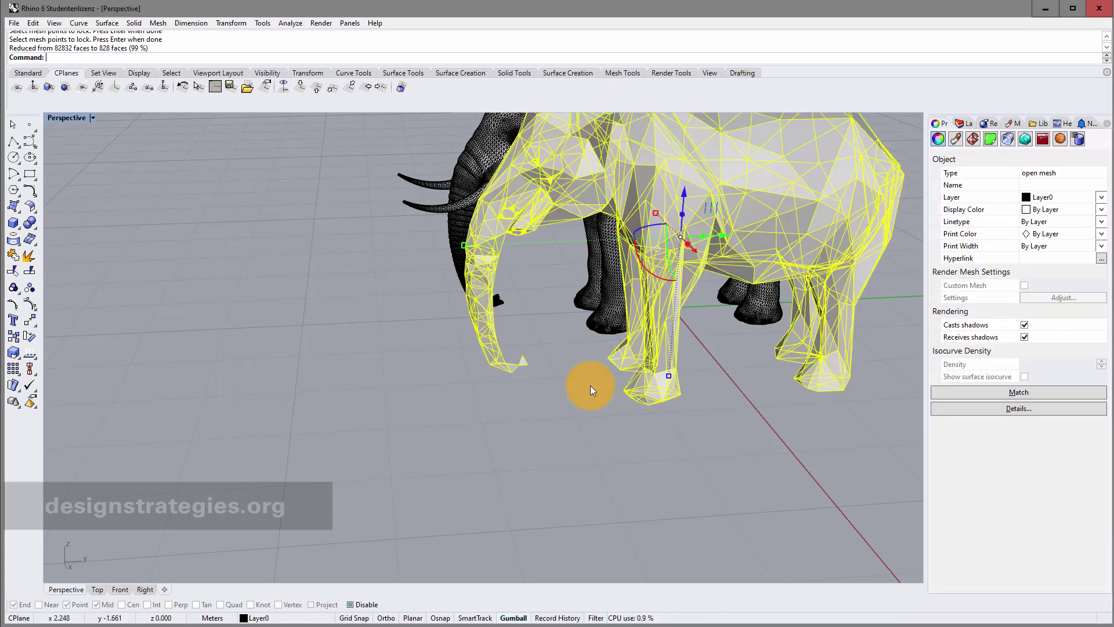
scroll(667, 386, "down", 8)
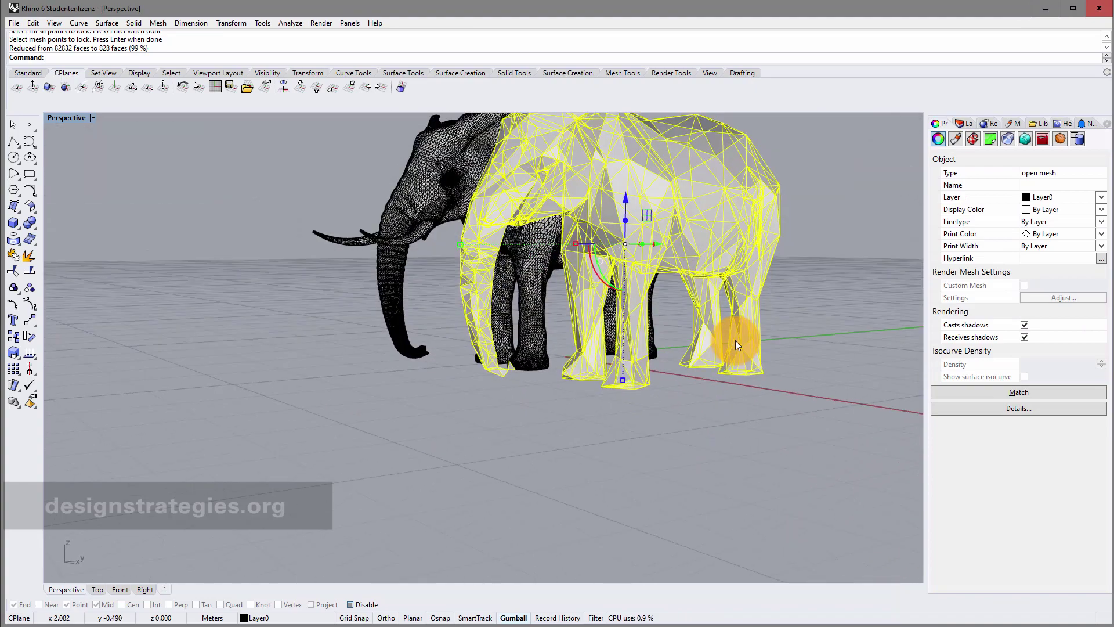
scroll(695, 203, "up", 5)
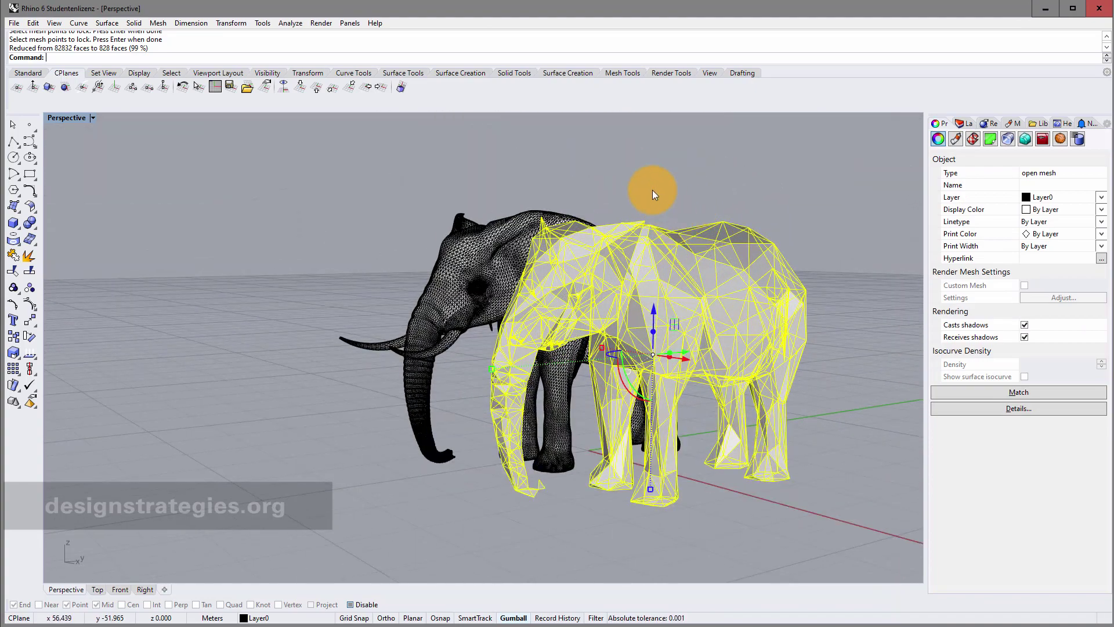
left_click(652, 192)
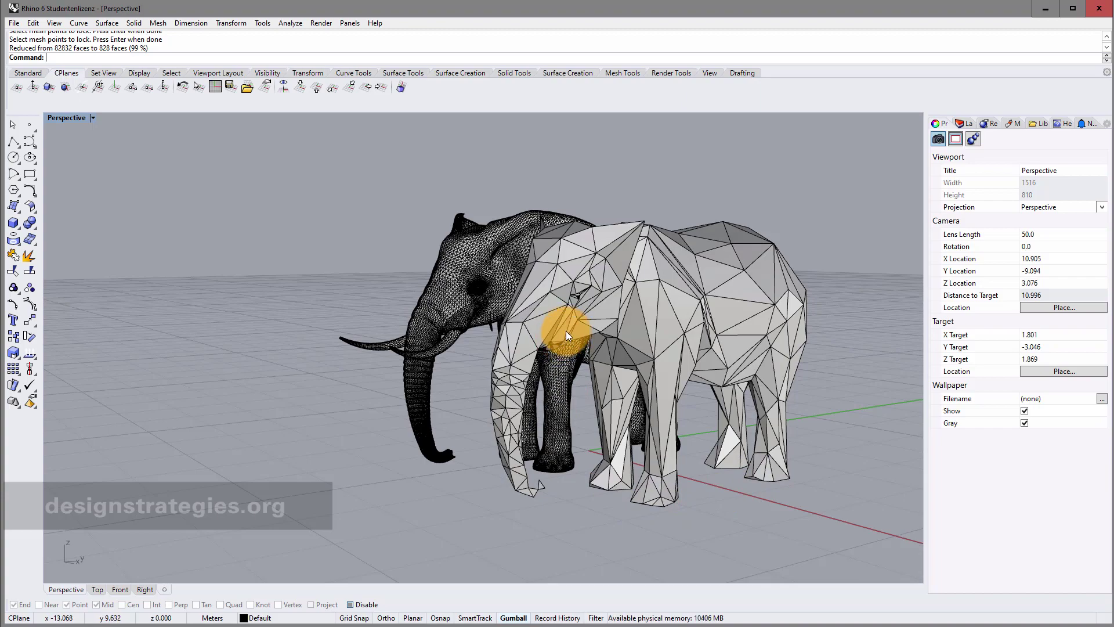
Zoom and orbit underneath to inspect the 828-face low-poly elephant up close
scroll(588, 299, "up", 3)
scroll(575, 300, "up", 10)
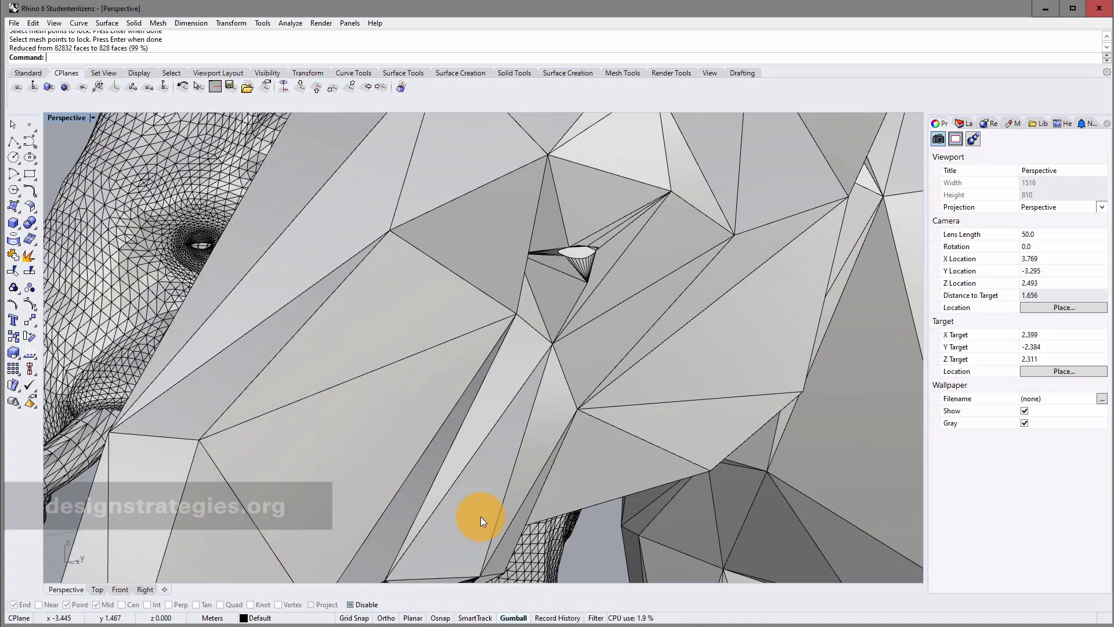
scroll(474, 557, "down", 10)
right_click_drag(467, 560, 468, 515)
scroll(455, 567, "up", 4)
scroll(449, 551, "up", 5)
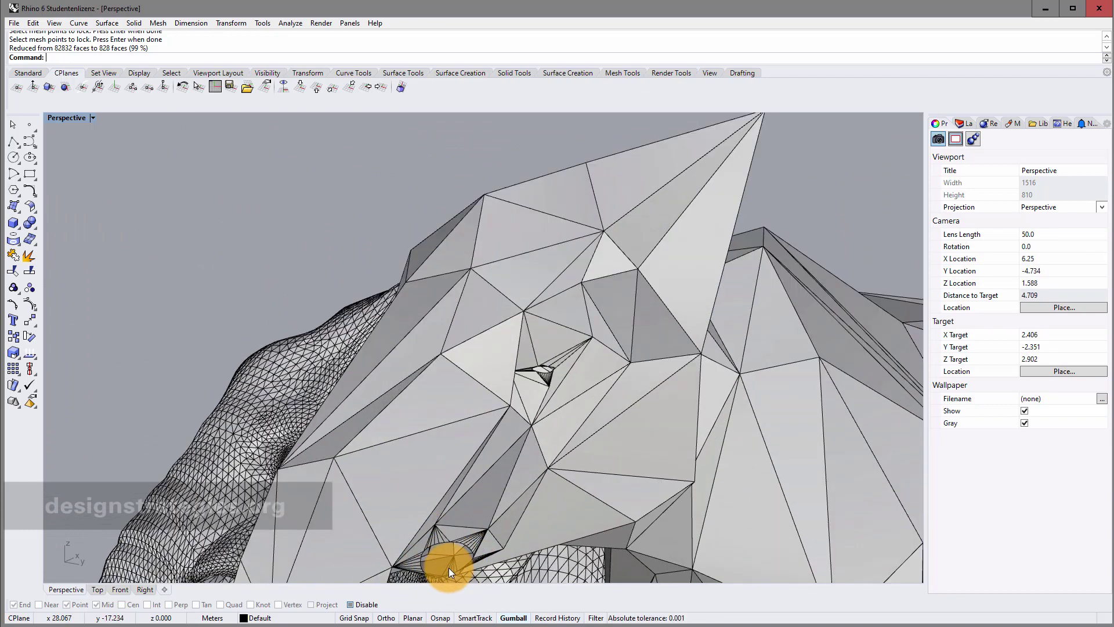
scroll(471, 549, "down", 5)
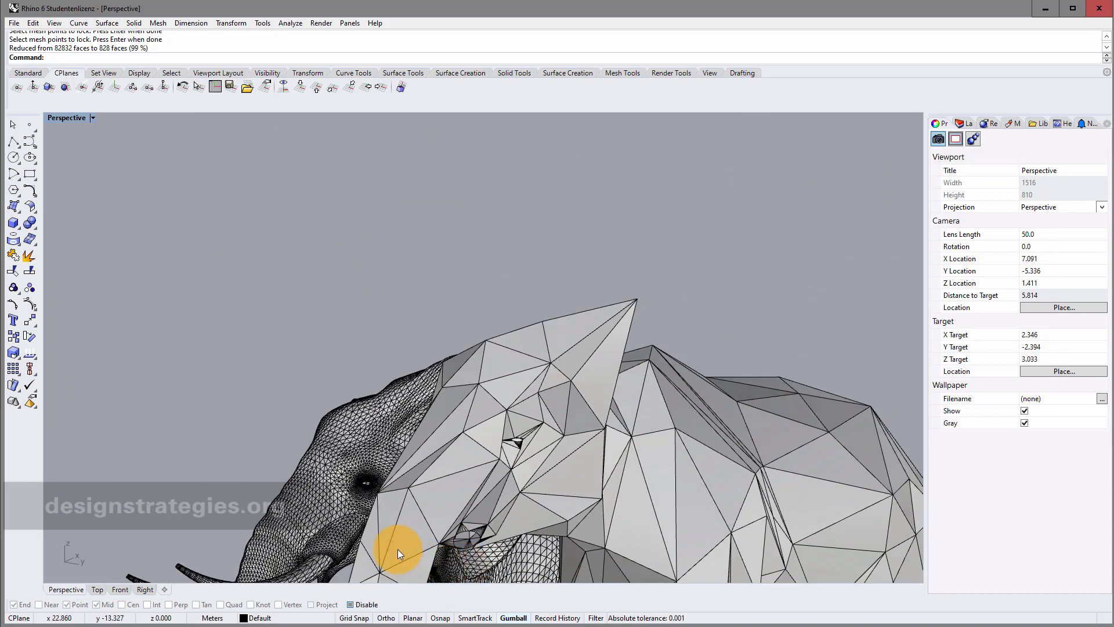
scroll(325, 564, "down", 3)
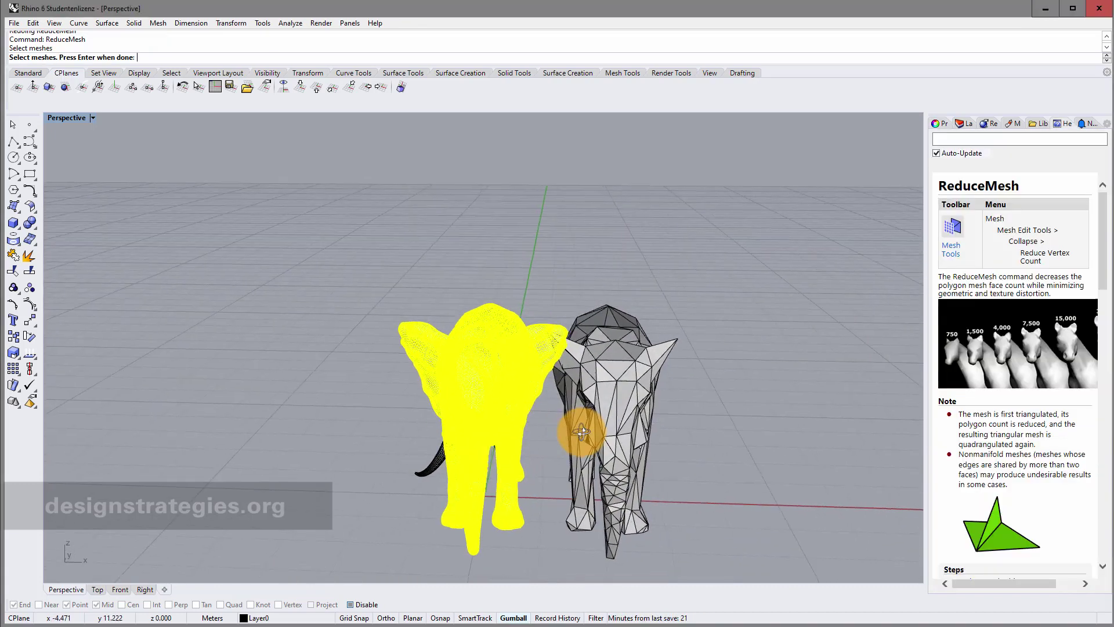
Cancel the reduction and Alt-drag a copy of the detailed elephant to the left
right_click_drag(582, 433, 517, 393)
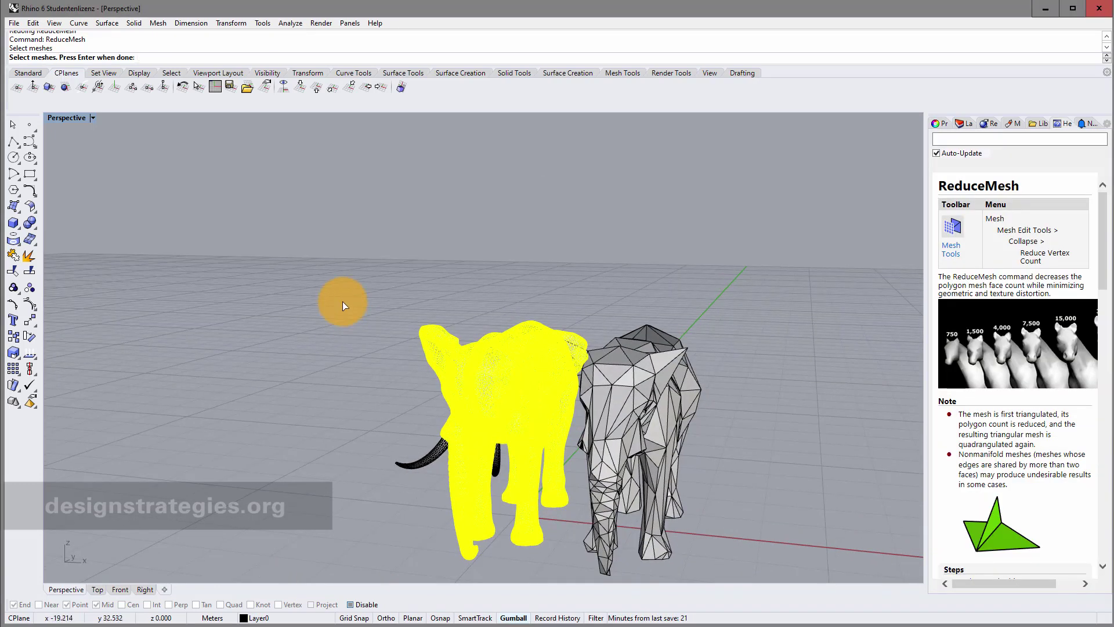
key("Escape")
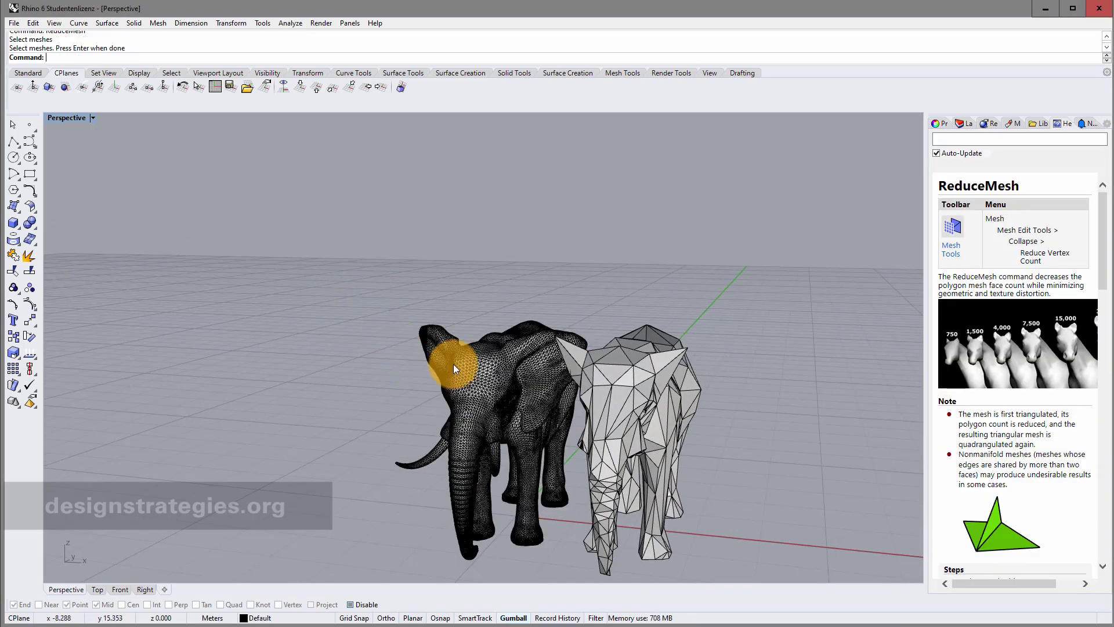
left_click(503, 373)
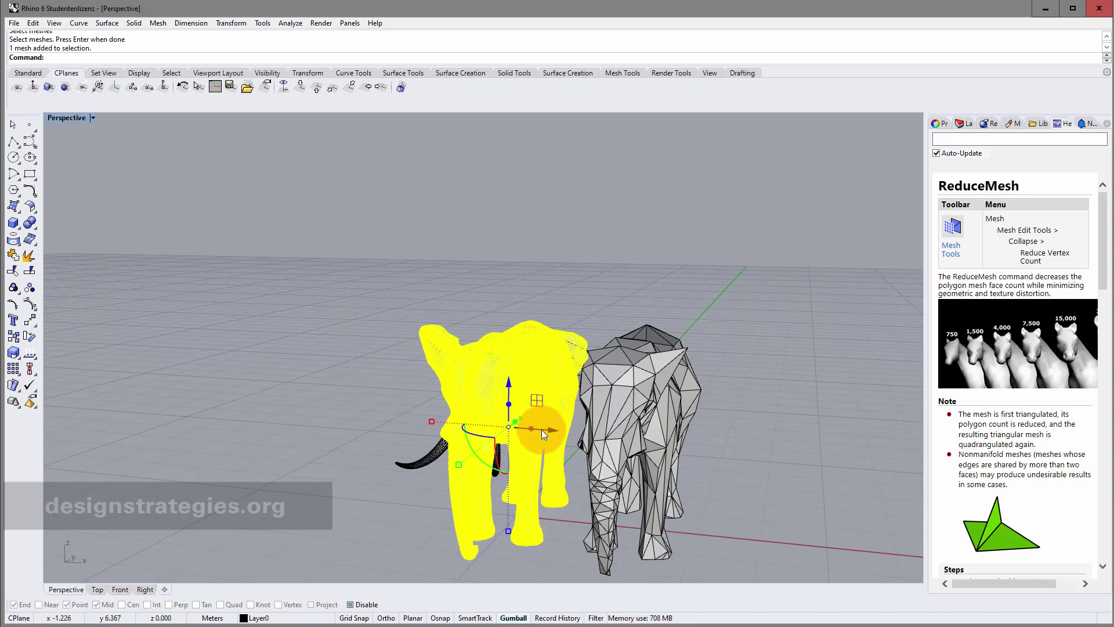
left_click_drag(541, 430, 261, 403)
key("alt")
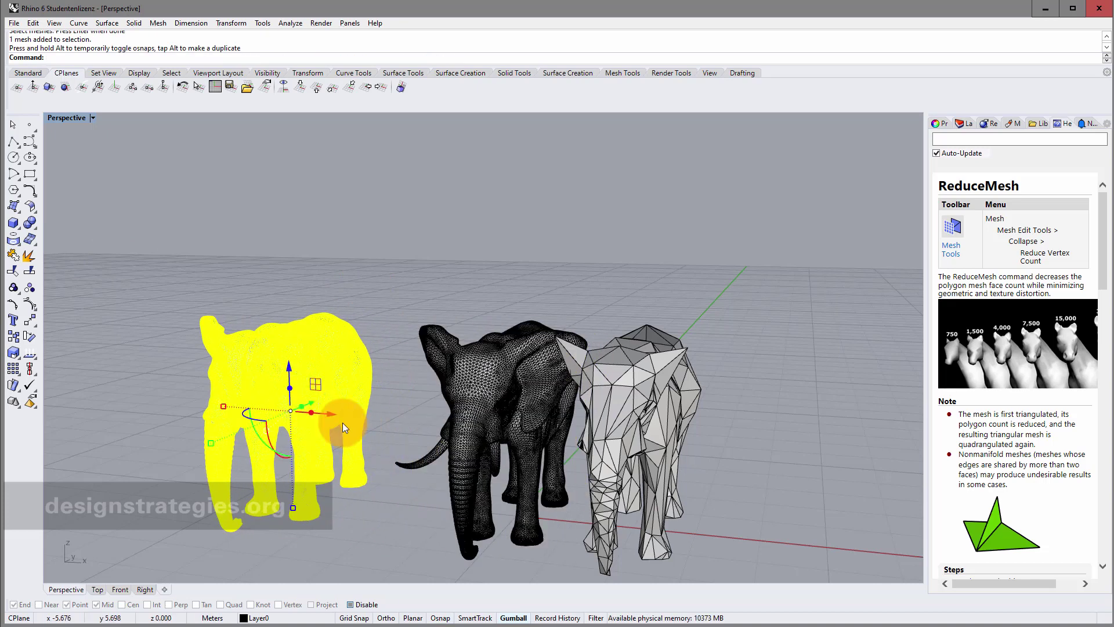
left_click(375, 389)
left_click(339, 379)
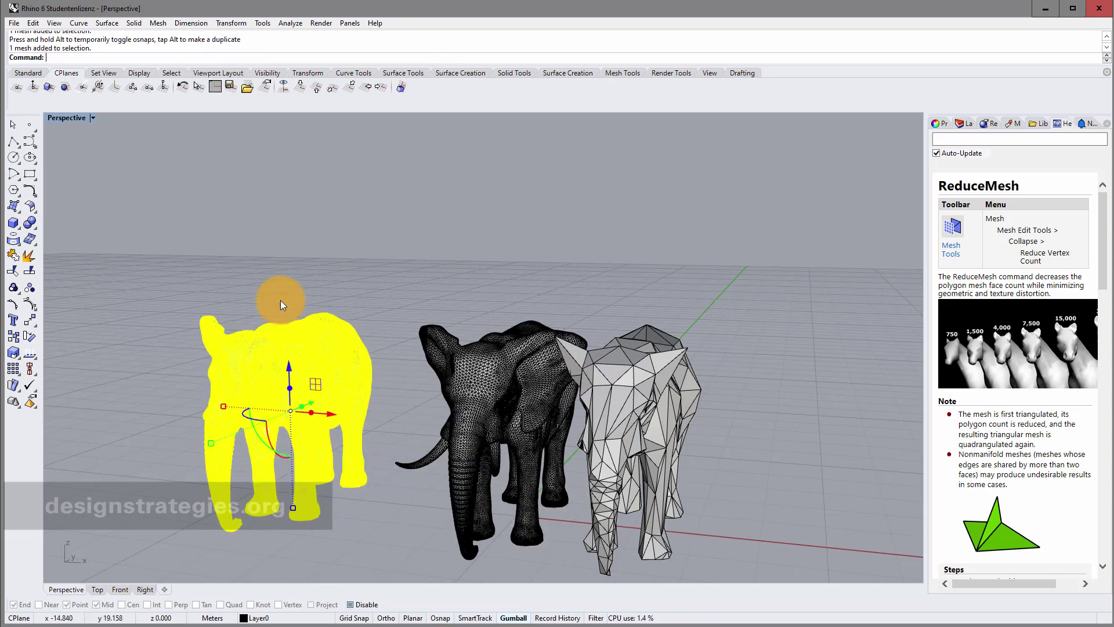
Reduce the left elephant planar-only from 82,832 to 38,957 faces
type("ReduceMesh")
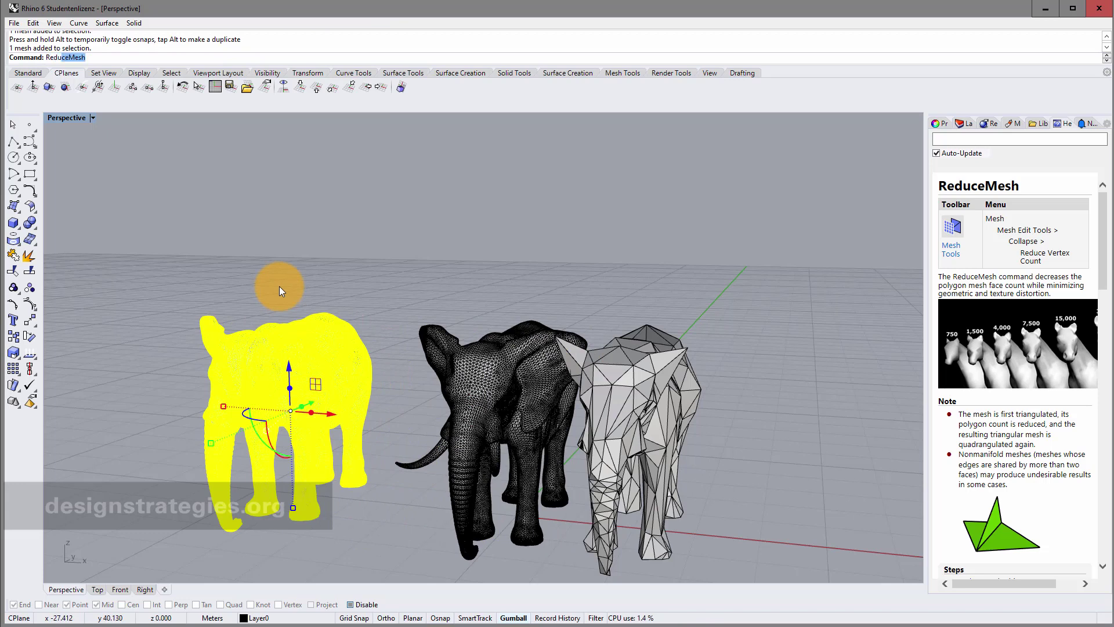
key("Return")
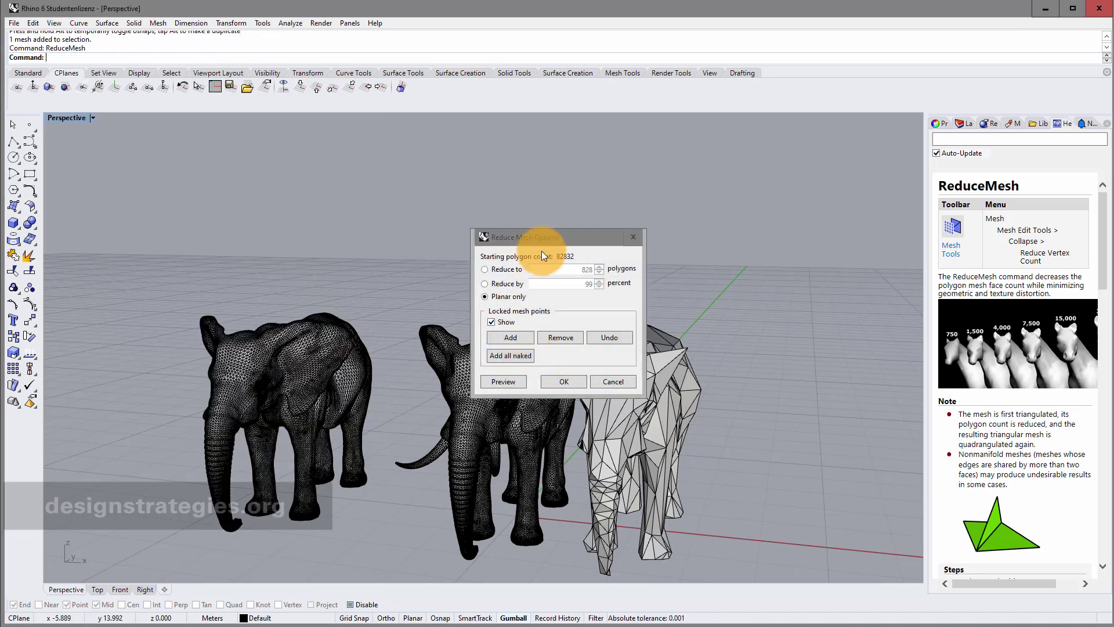
left_click_drag(551, 237, 506, 183)
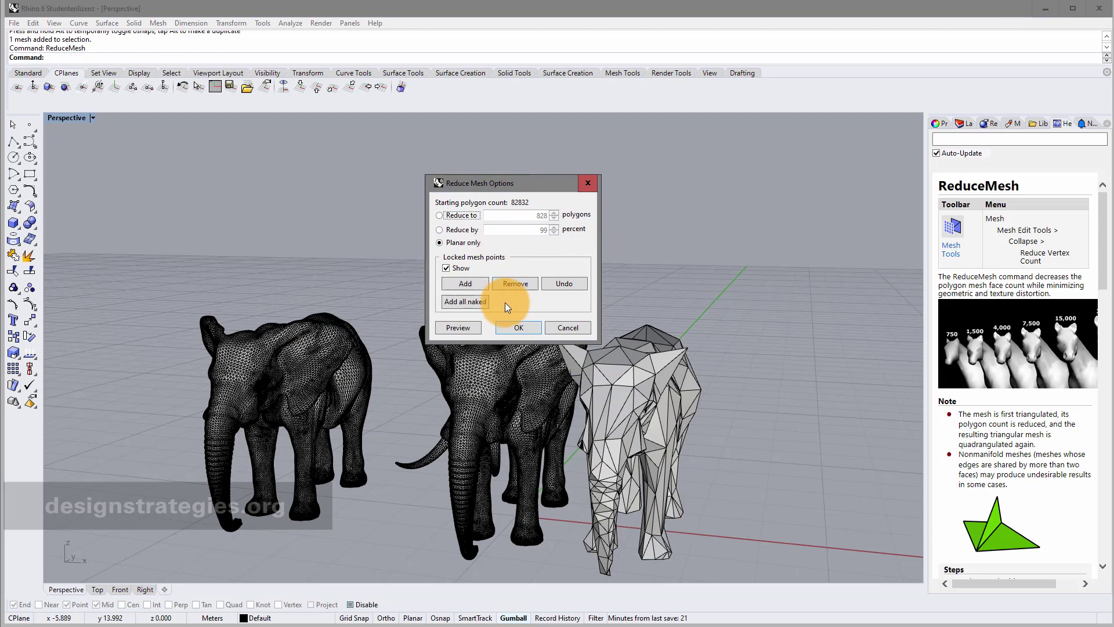
left_click(466, 327)
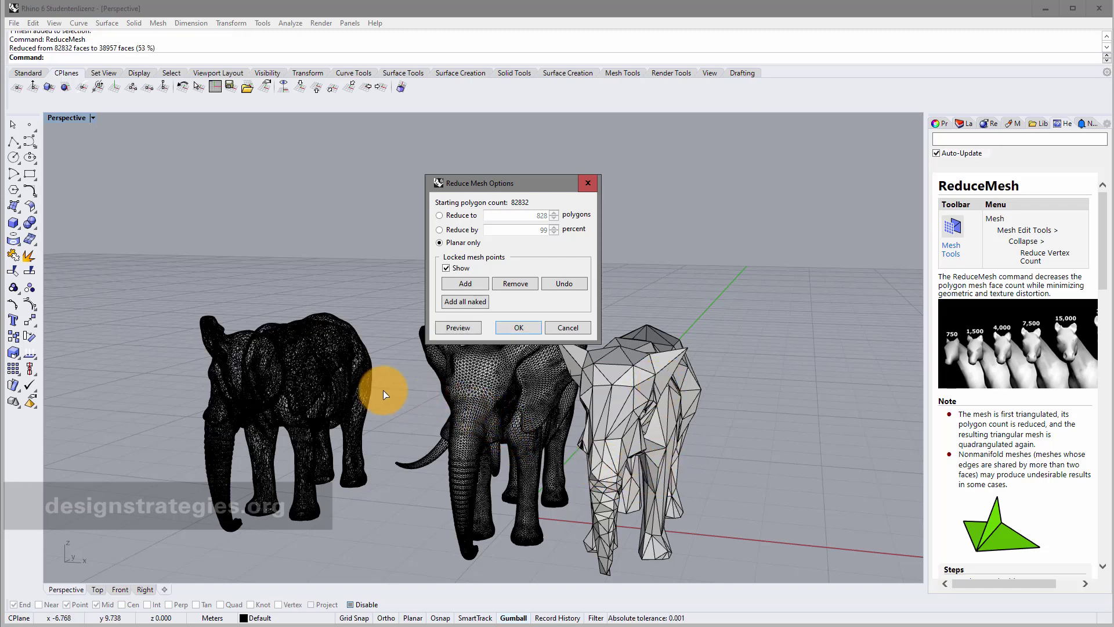
left_click(520, 327)
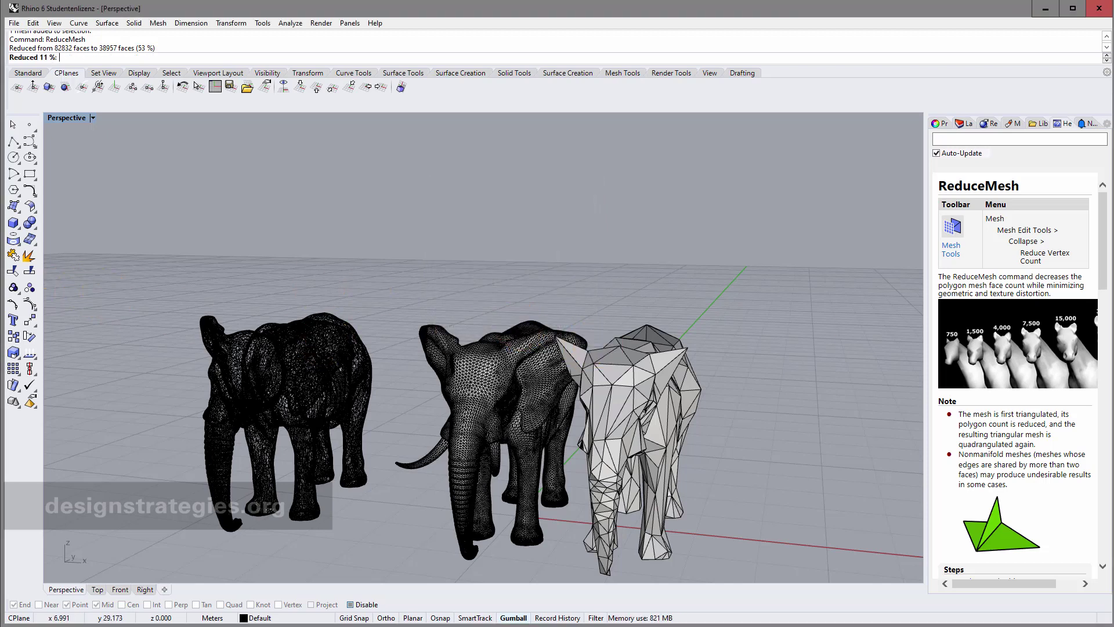
left_click(314, 293)
left_click(365, 288)
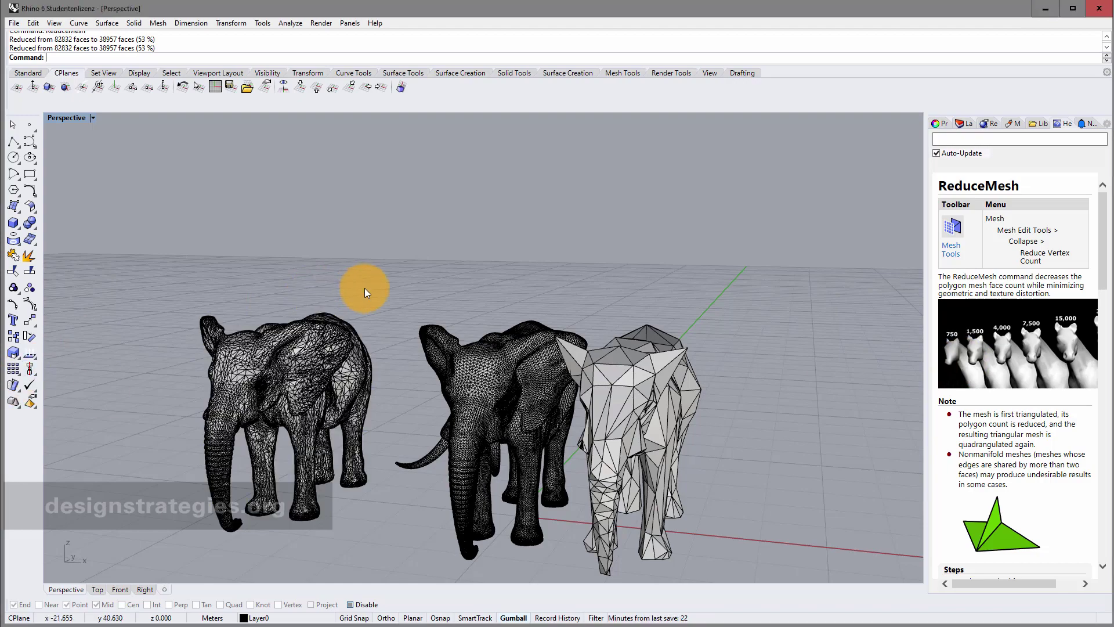
scroll(279, 343, "up", 3)
scroll(278, 344, "up", 8)
scroll(222, 417, "up", 2)
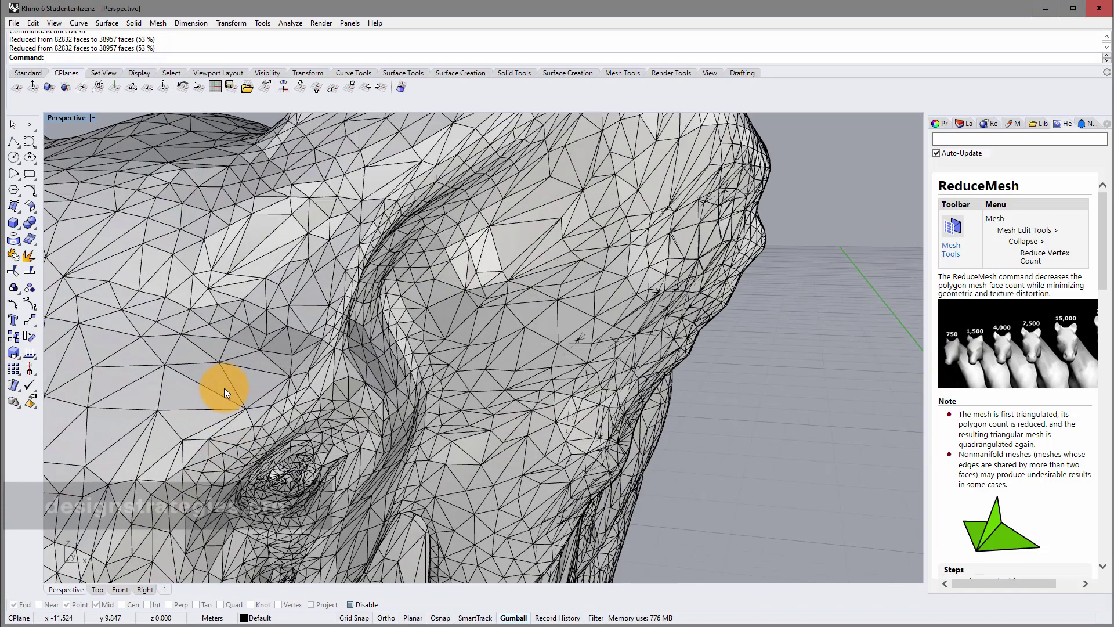
right_click_drag(526, 280, 406, 335)
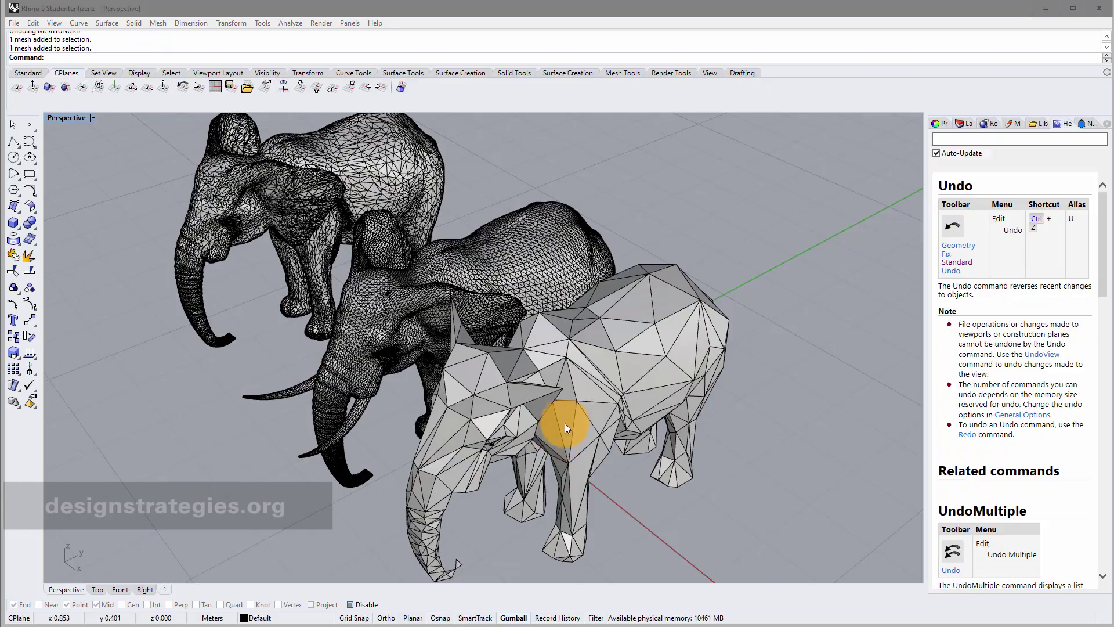
mouse_move(552, 423)
right_mouse_down()
mouse_move(552, 530)
mouse_move(582, 412)
mouse_move(560, 393)
mouse_move(490, 472)
mouse_move(557, 510)
mouse_move(570, 435)
right_mouse_up()
scroll(570, 435, "up", 1)
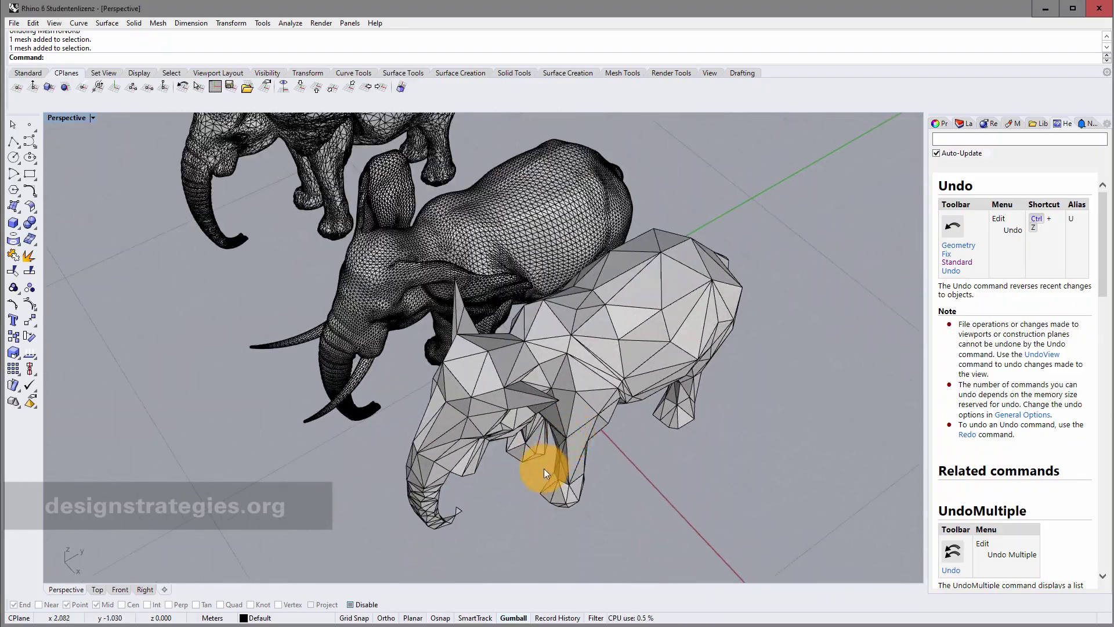
scroll(544, 467, "up", 3)
right_click_drag(604, 367, 602, 314)
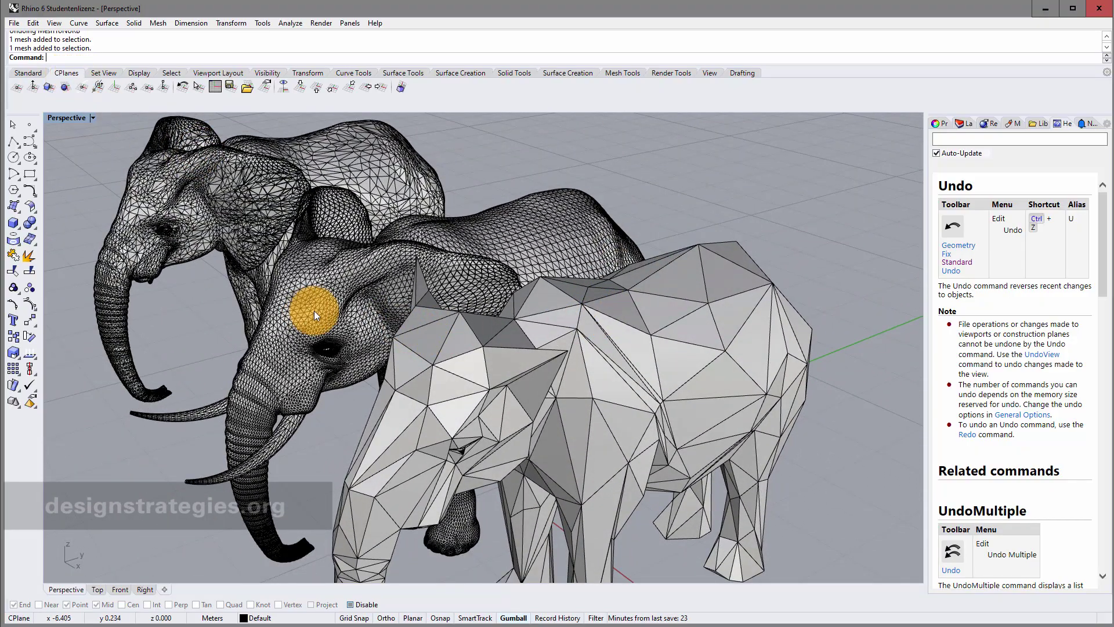
Convert the low-poly elephant with MeshToNURB and move the original mesh to the right
left_click(718, 309)
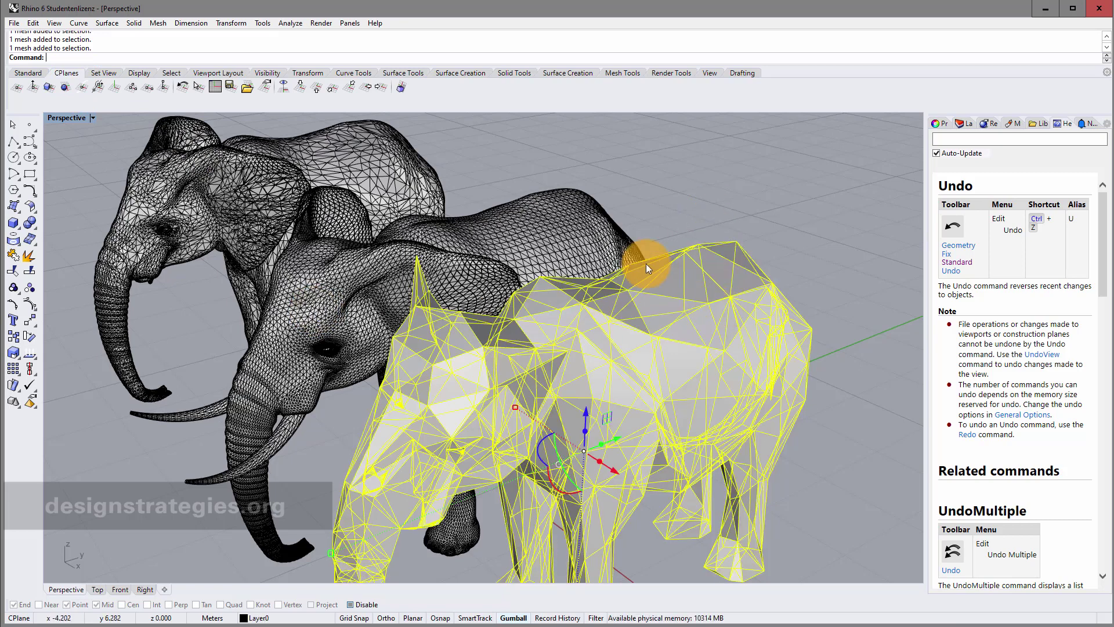
type("Tonu")
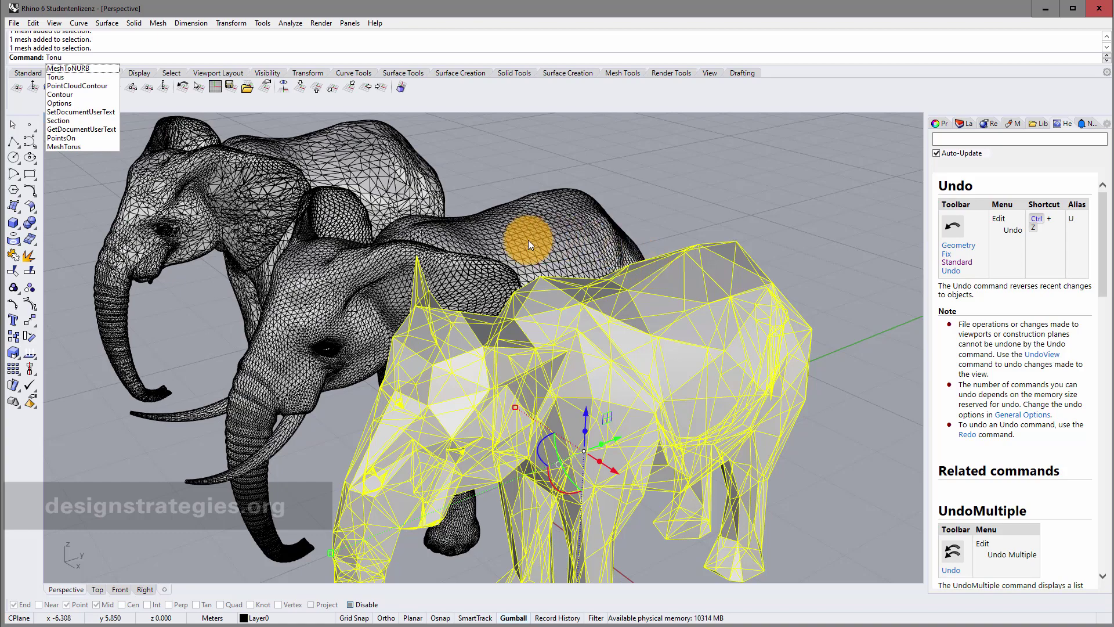
key("Return")
scroll(676, 381, "down", 3)
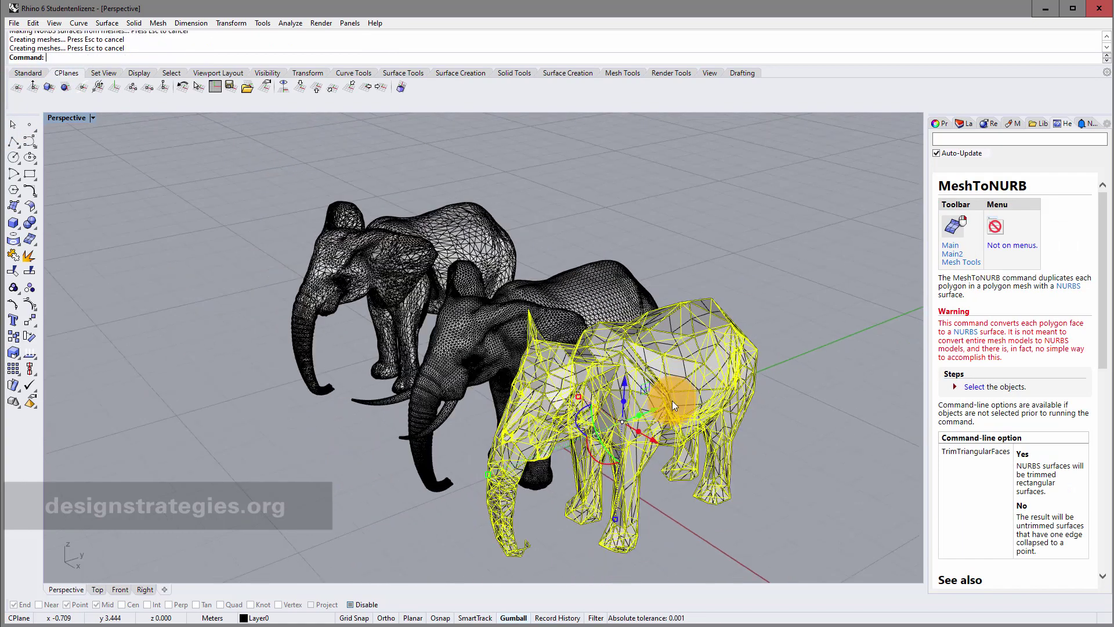
left_click_drag(650, 409, 807, 356)
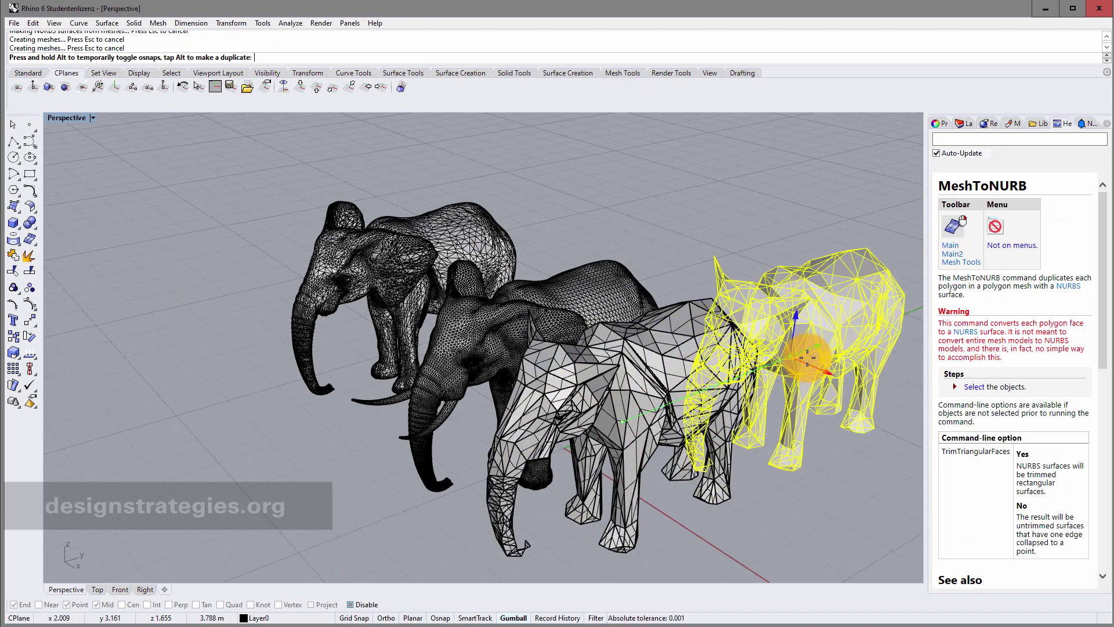
left_click(658, 266)
Check in Properties that the middle elephant is an open polysurface and the right one a mesh
left_click(671, 330)
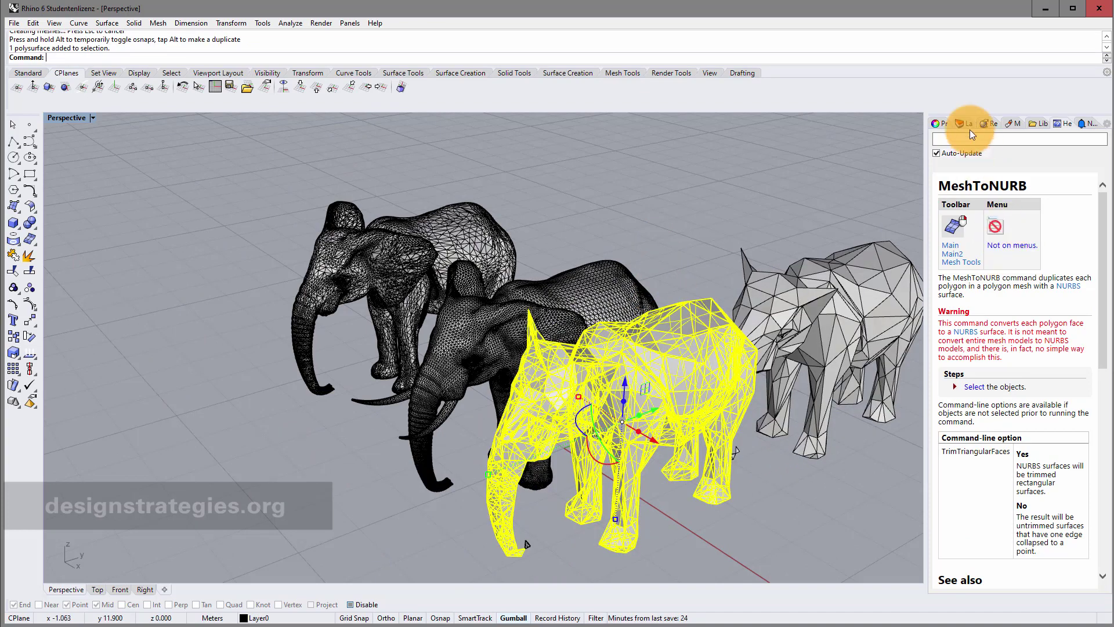
left_click(944, 124)
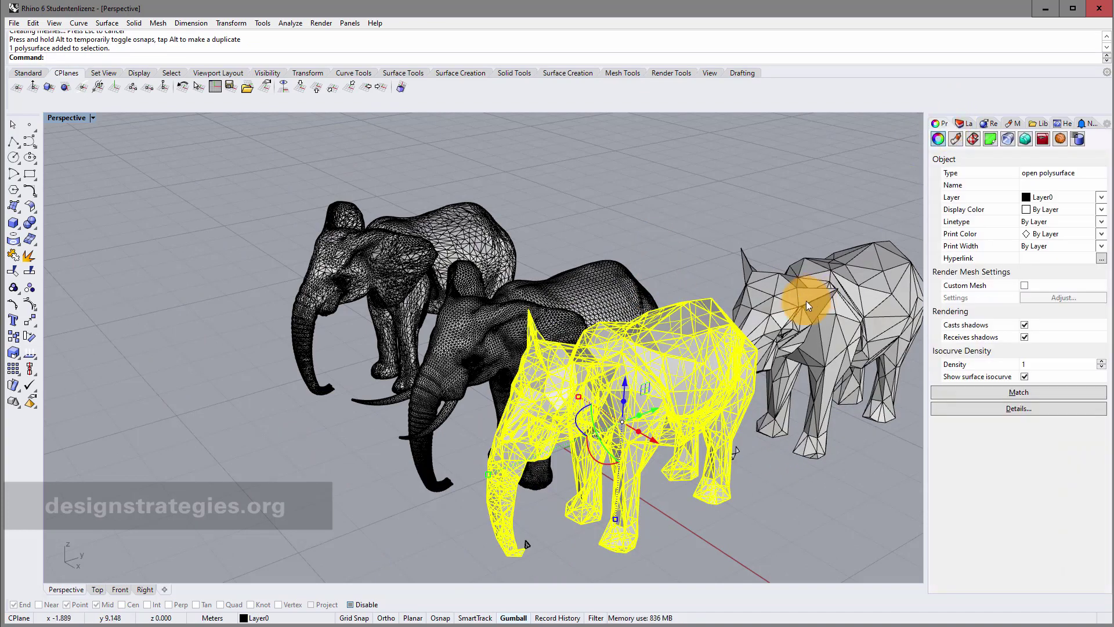
left_click(824, 329)
left_click(636, 407)
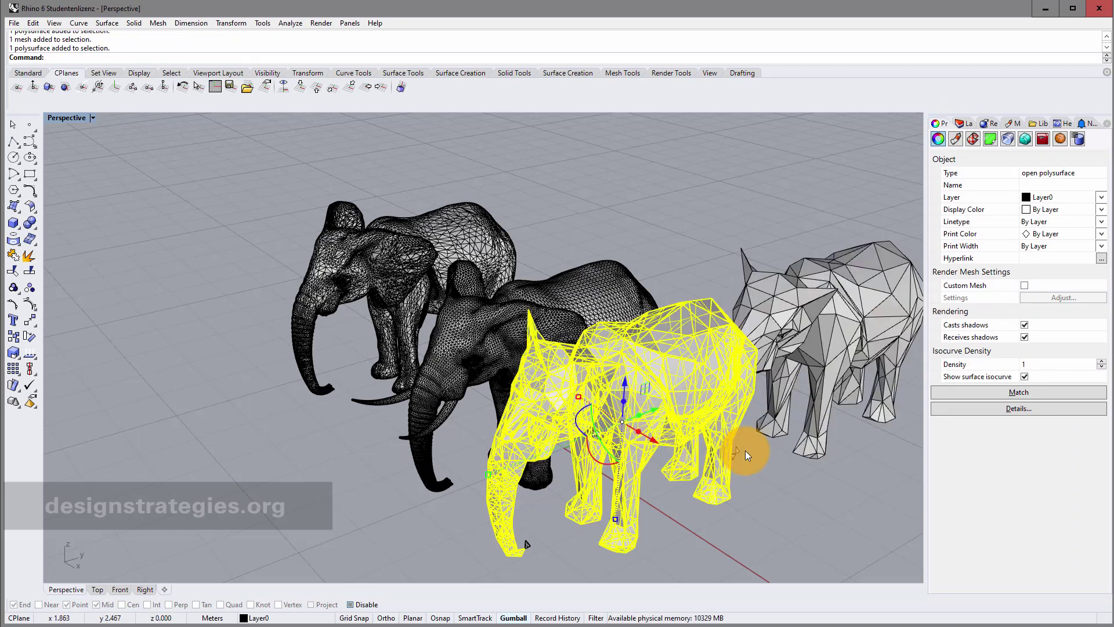
scroll(639, 255, "down", 3)
scroll(696, 337, "up", 5)
scroll(700, 366, "up", 2)
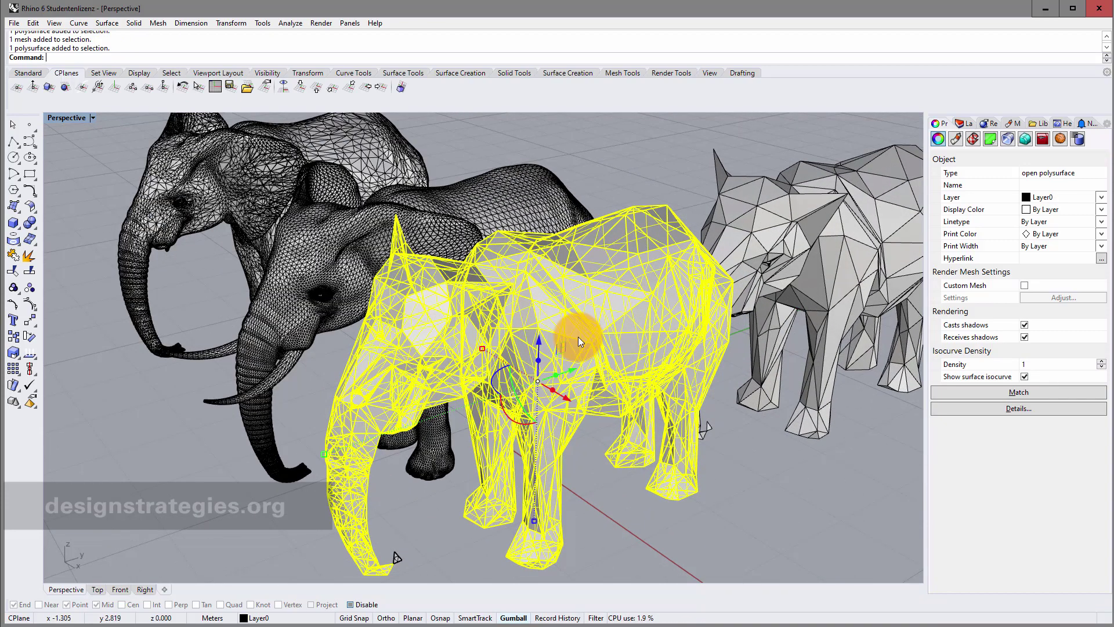